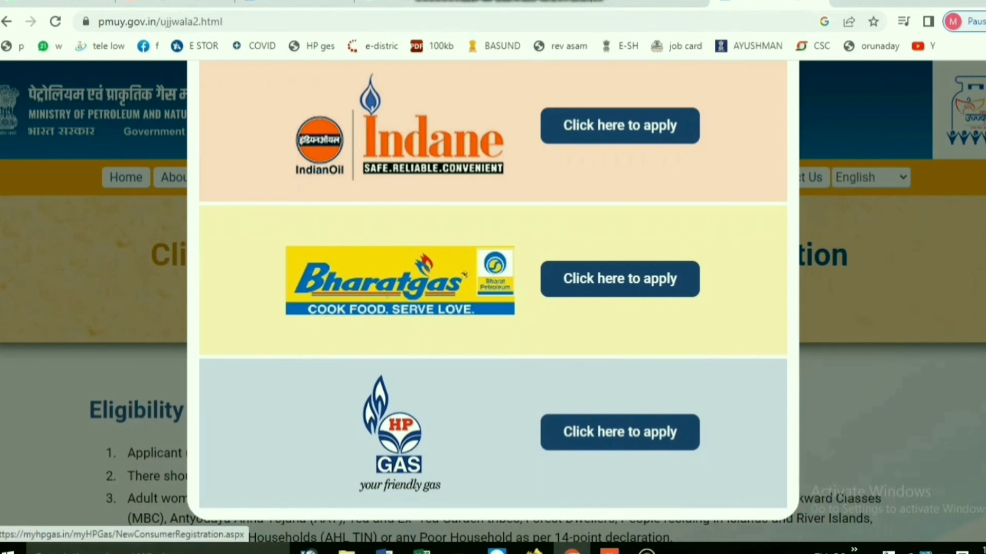
# Start an HP Gas application as an Ujjwala Beneficiary Connection and accept the eligibility declaration
pyautogui.click(642, 433)
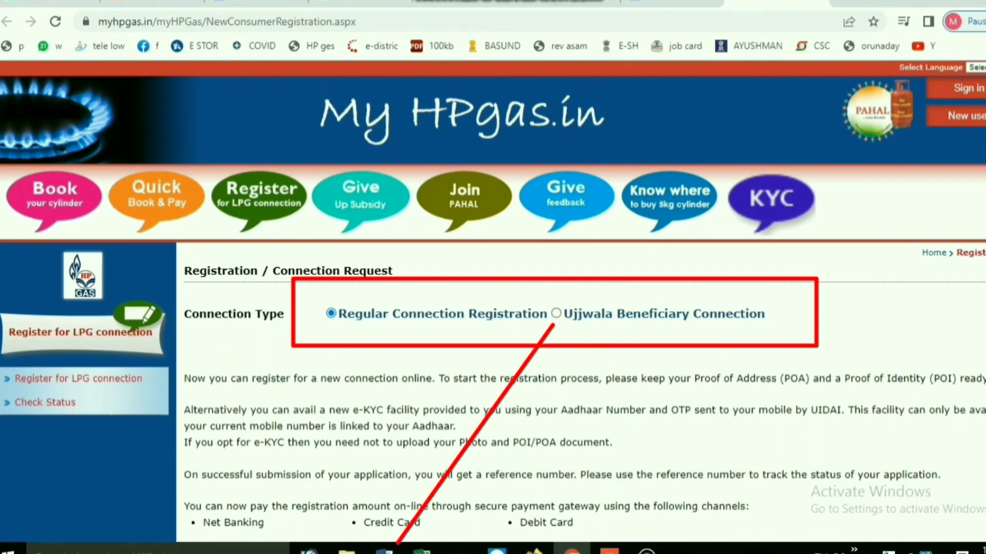
pyautogui.click(556, 314)
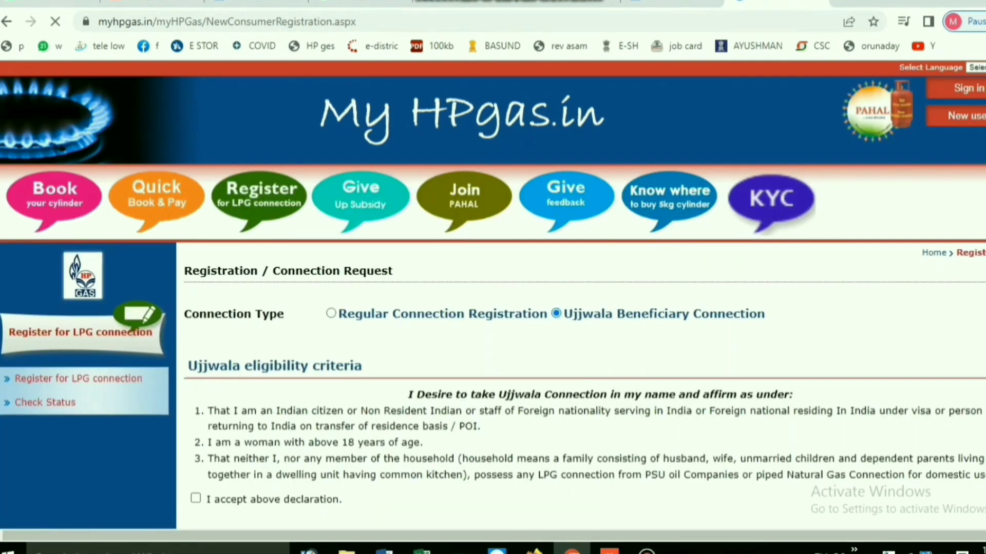
pyautogui.scroll(-5, 492, 308)
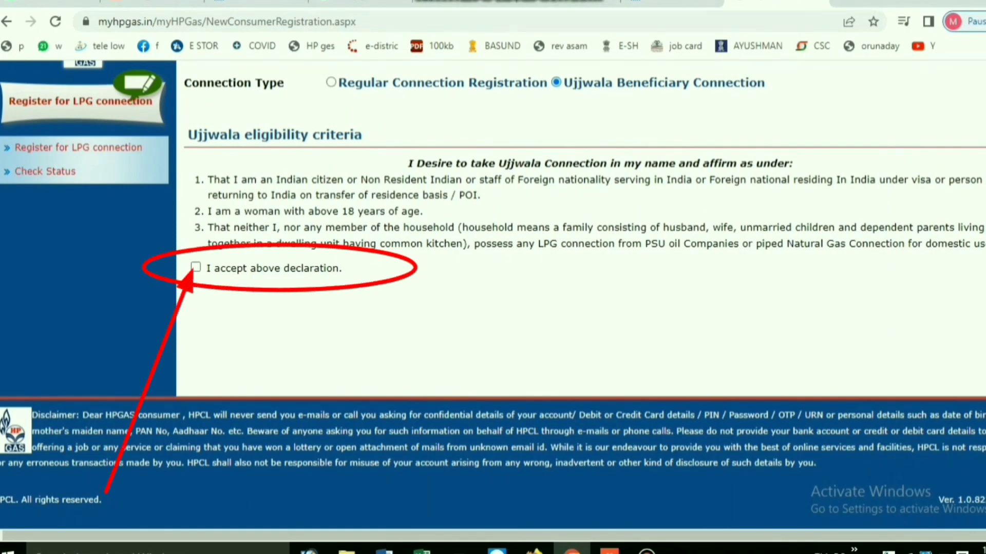
pyautogui.click(195, 267)
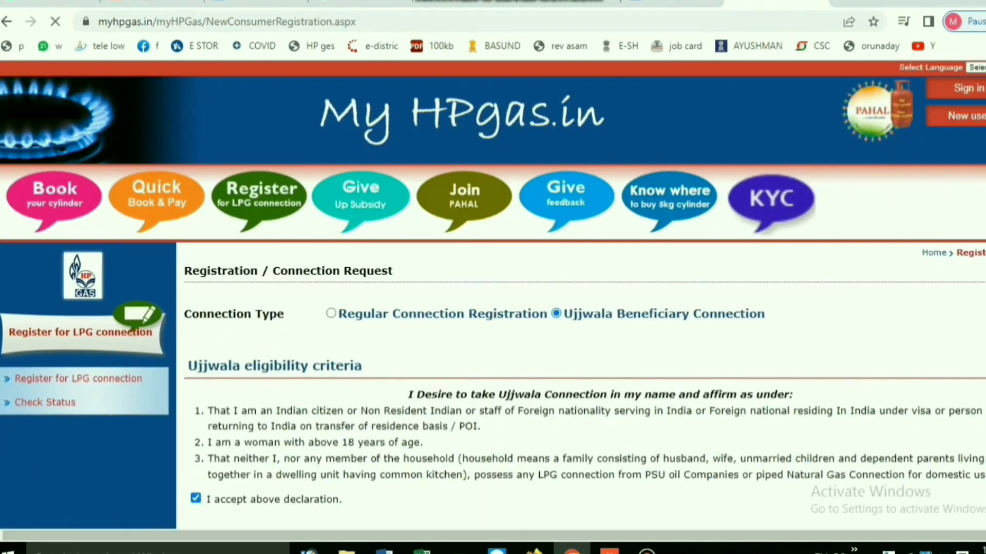
pyautogui.scroll(-2, 580, 308)
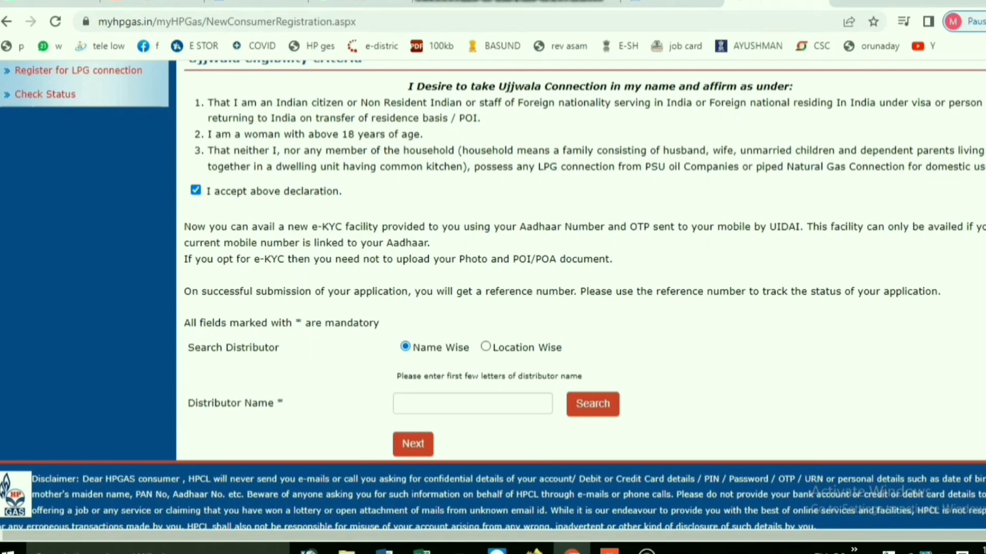
# Search location-wise for MOUCHUMI HP GAS GRAMIN VITRAK in MARIGAON, Assam, and proceed with Next
pyautogui.click(486, 347)
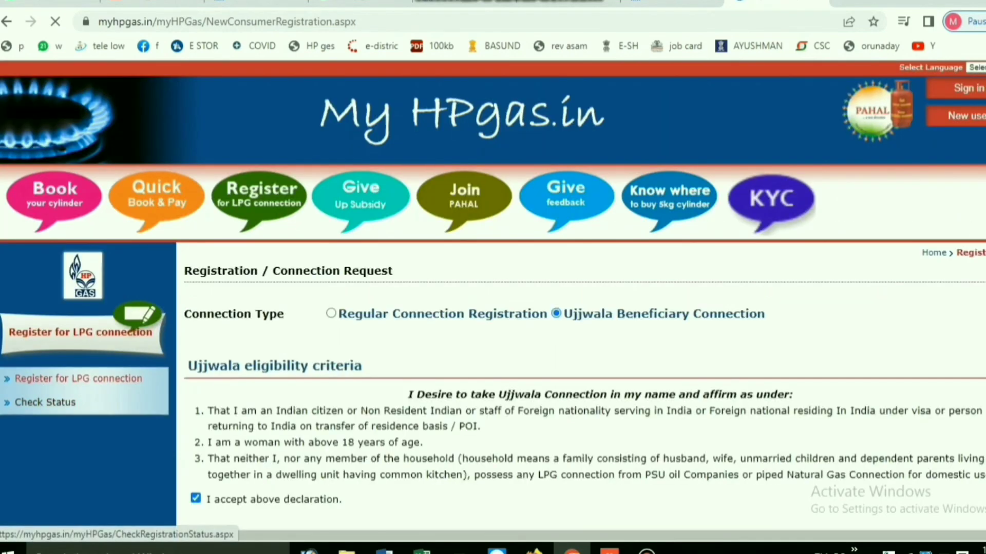
pyautogui.scroll(-7, 565, 308)
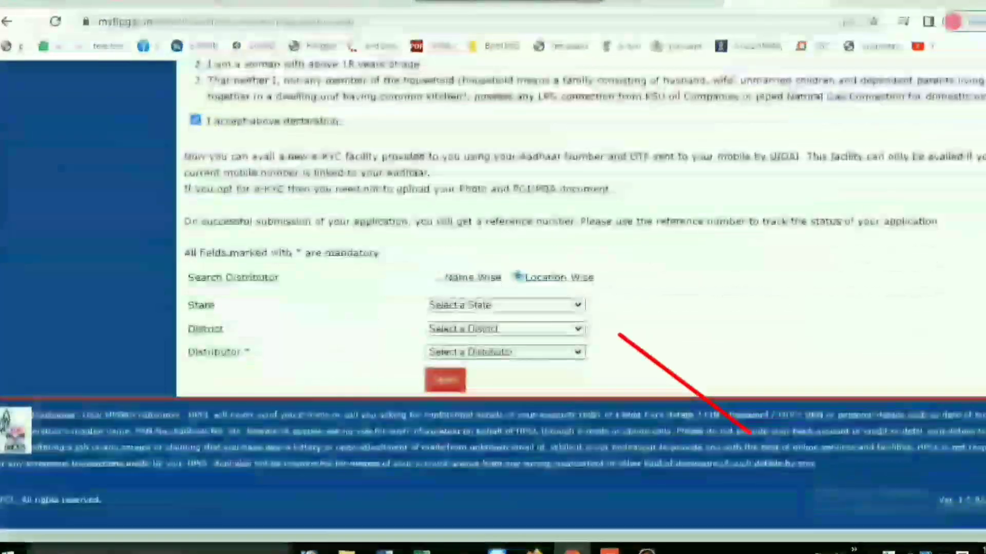
pyautogui.click(578, 305)
pyautogui.click(487, 69)
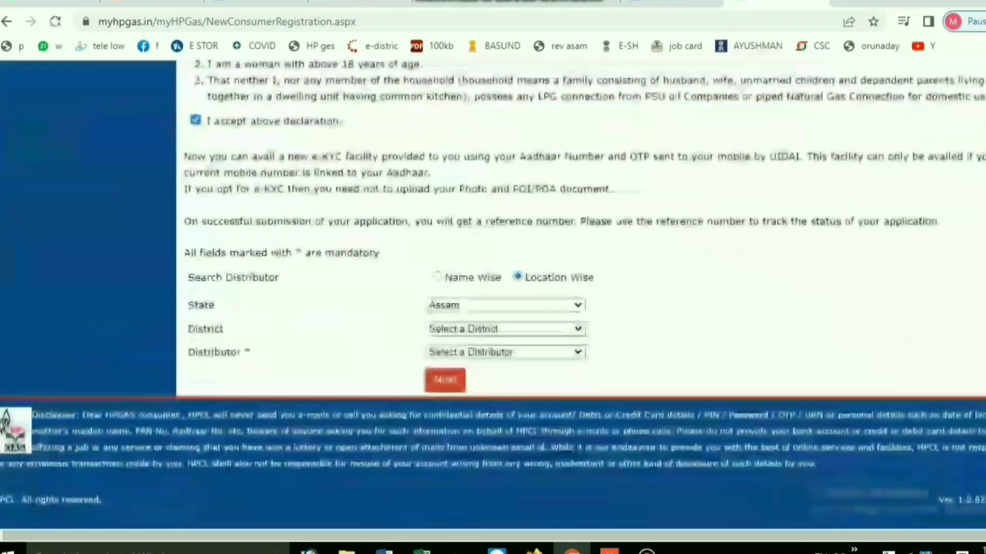
pyautogui.click(577, 328)
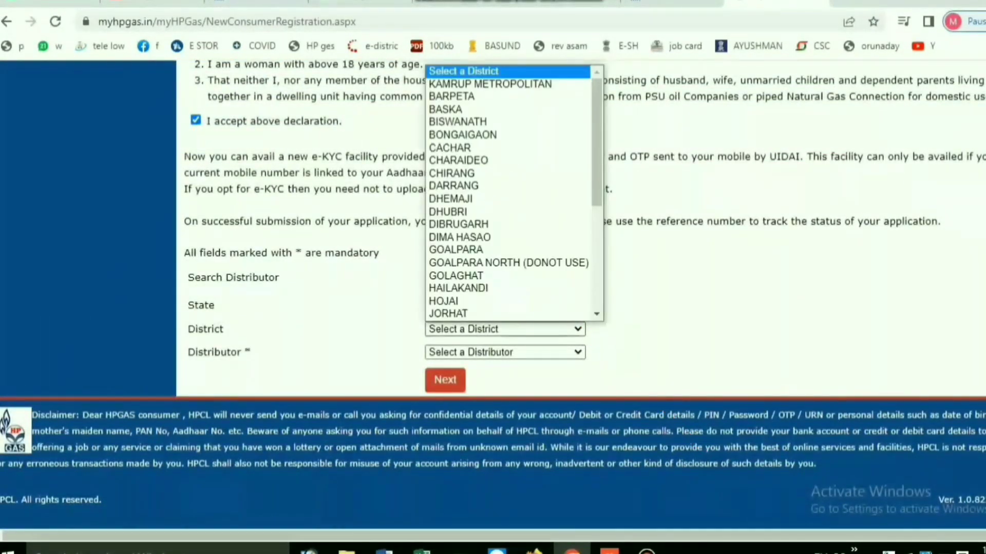
pyautogui.press('Down')
pyautogui.press('Down')
pyautogui.press('Down')
pyautogui.press('Down')
pyautogui.press('Down')
pyautogui.press('Down')
pyautogui.press('Down')
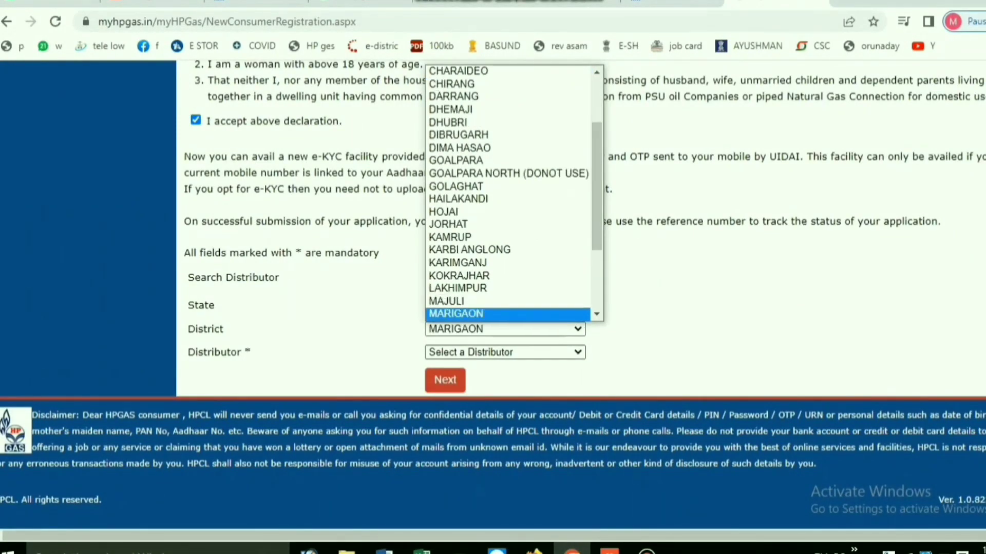
pyautogui.press('Return')
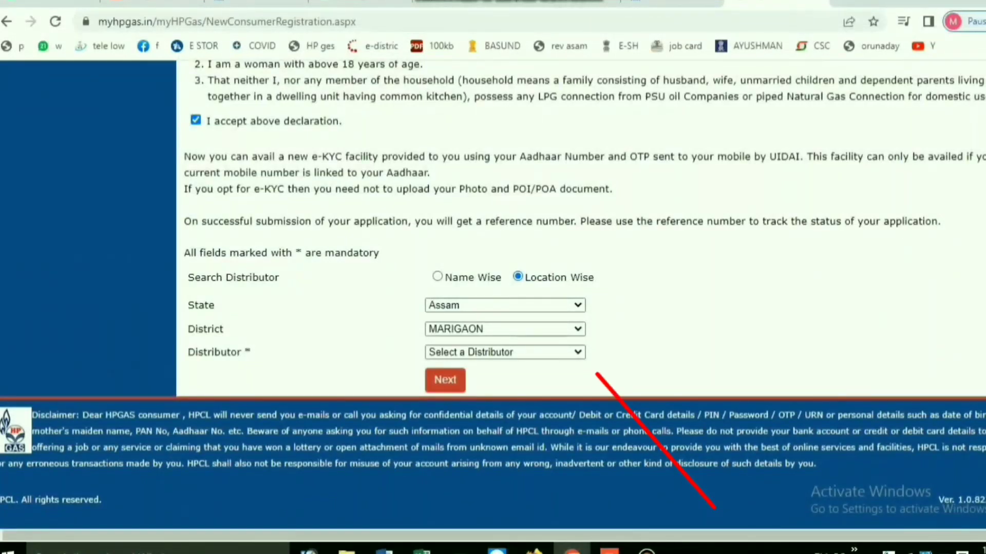
pyautogui.hotkey('alt', 'Down')
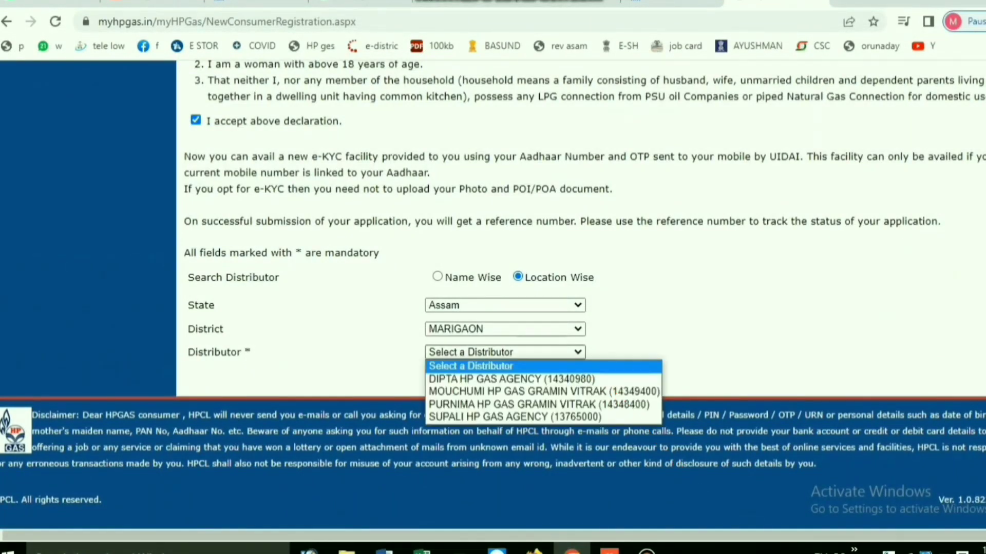
pyautogui.press('Down')
pyautogui.press('Down')
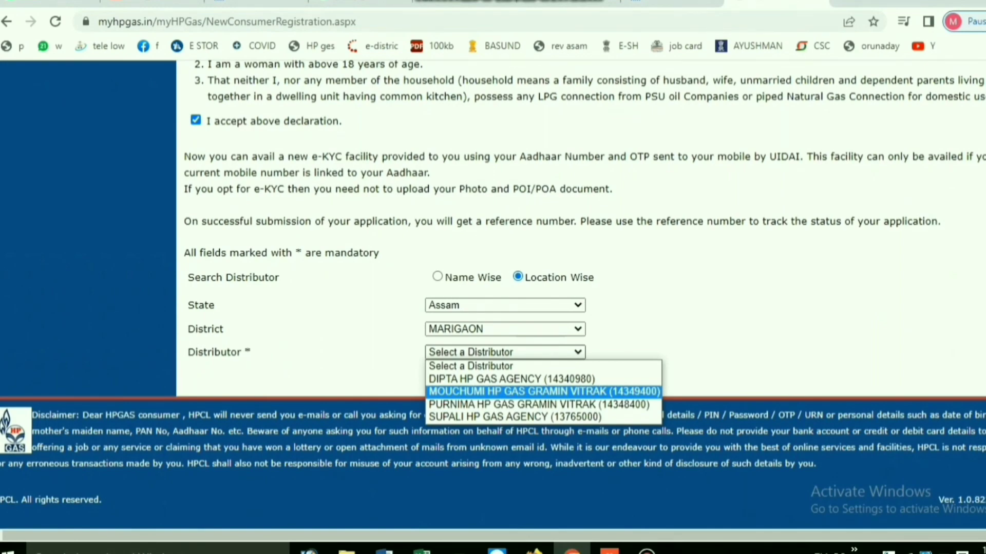
pyautogui.press('Return')
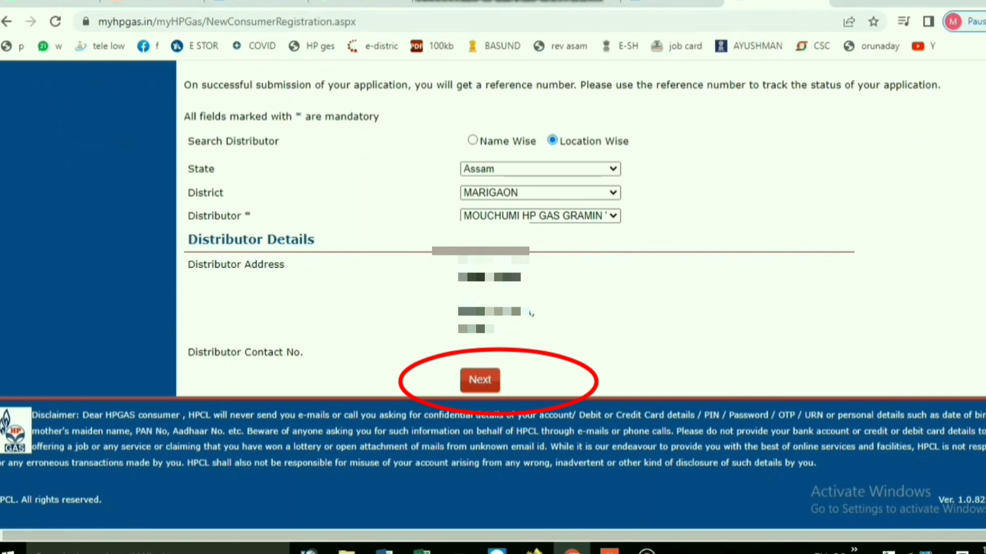
pyautogui.click(479, 379)
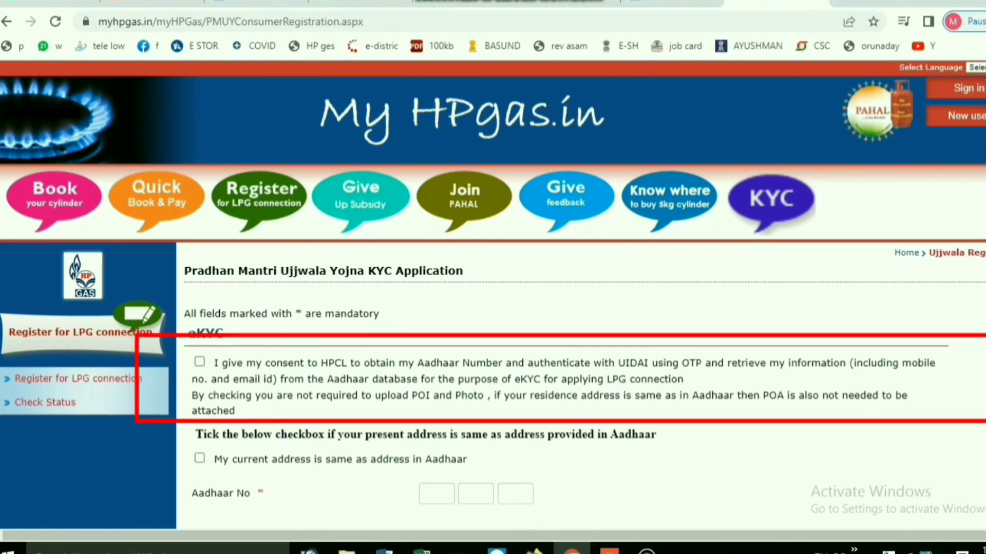
# Tick the eKYC consent and same-address boxes, enter the captcha, and request an OTP
pyautogui.click(199, 362)
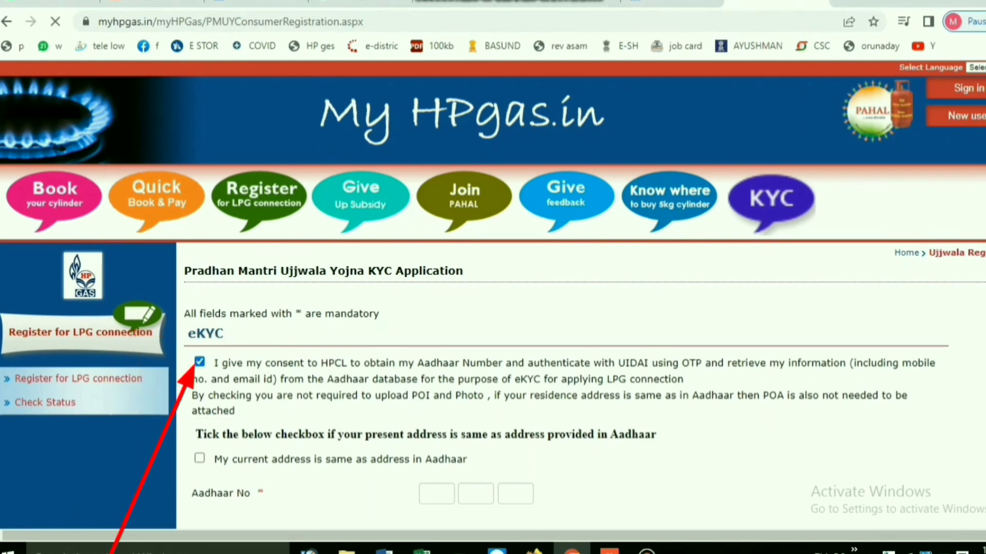
pyautogui.scroll(-2, 493, 293)
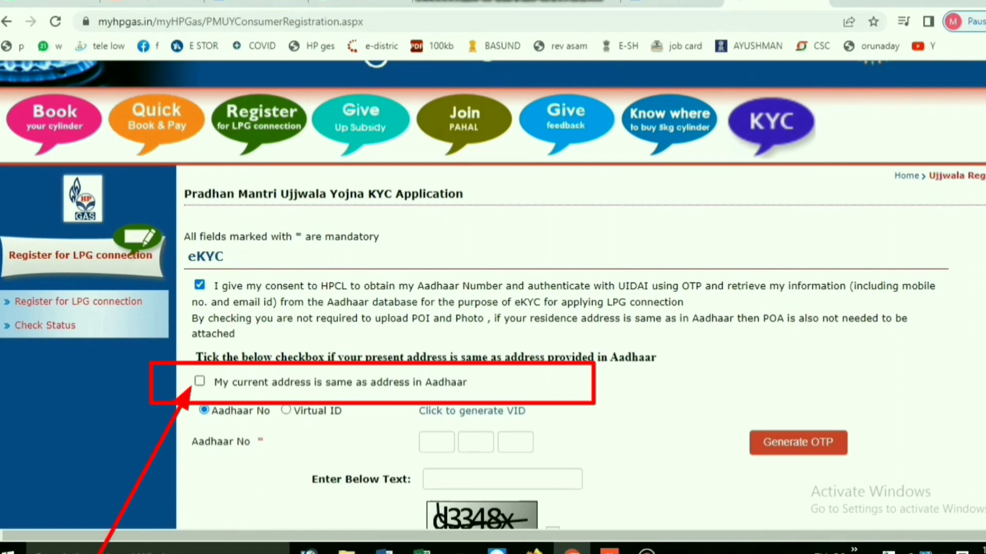
pyautogui.click(200, 382)
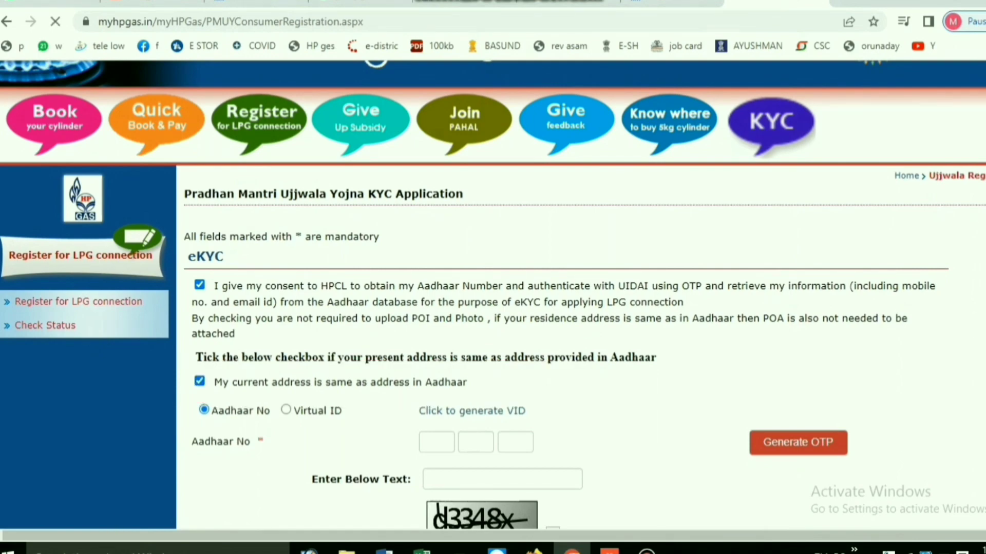
pyautogui.scroll(-3, 493, 295)
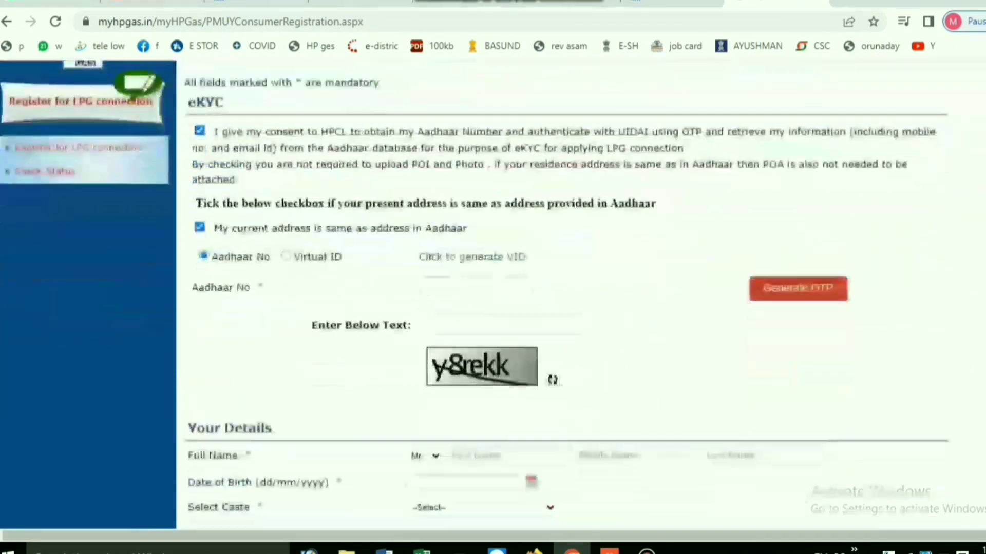
pyautogui.click(437, 288)
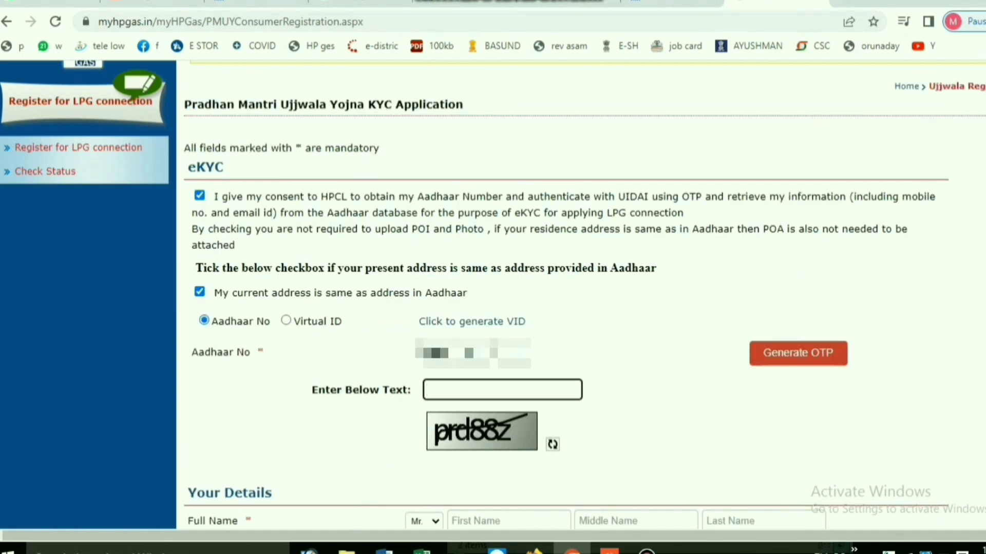
pyautogui.write('prd88z')
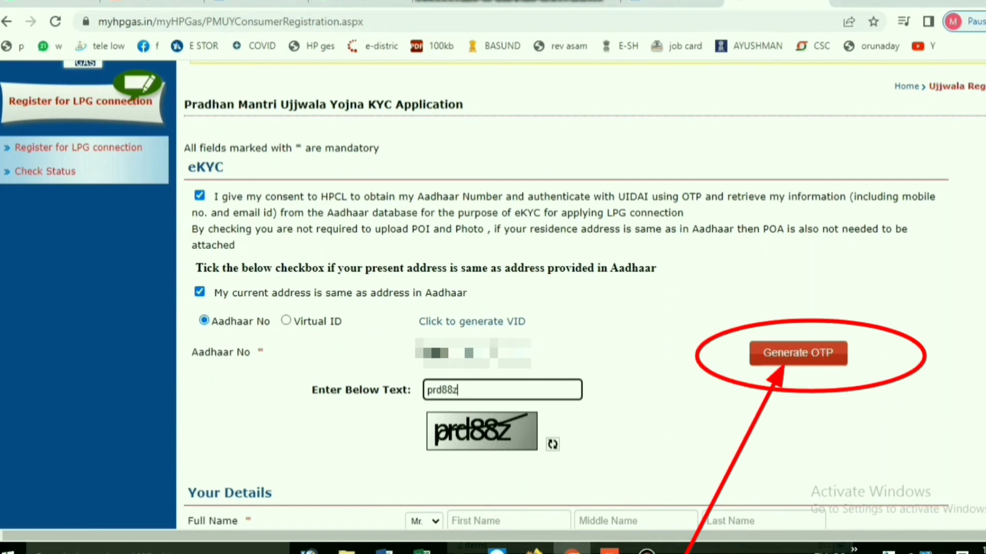
pyautogui.press('Return')
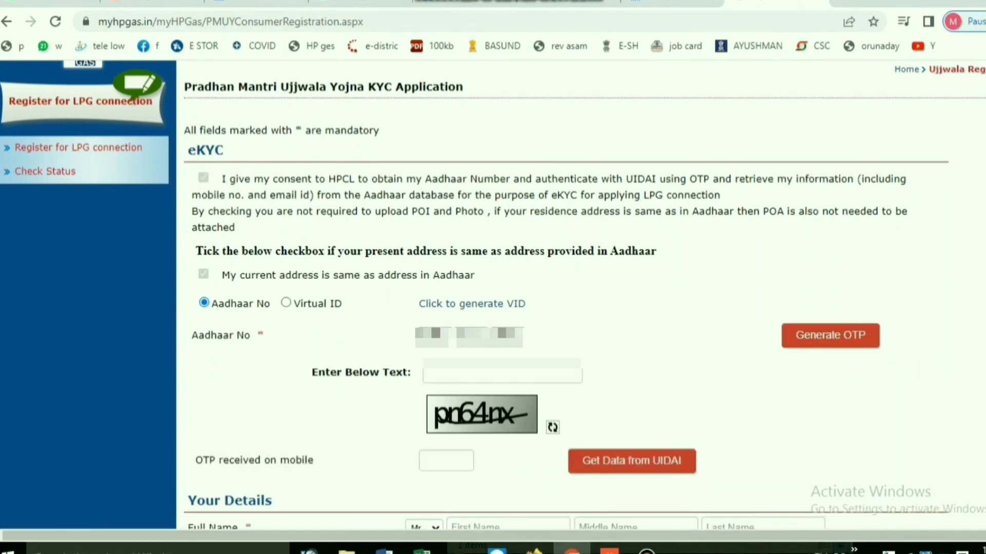
# Enter the received OTP and the new captcha text
pyautogui.click(446, 460)
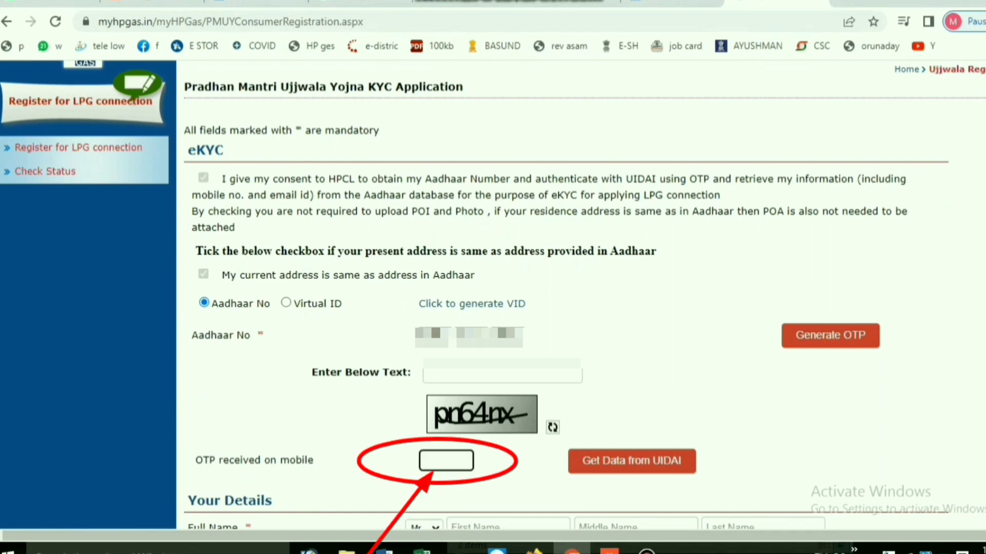
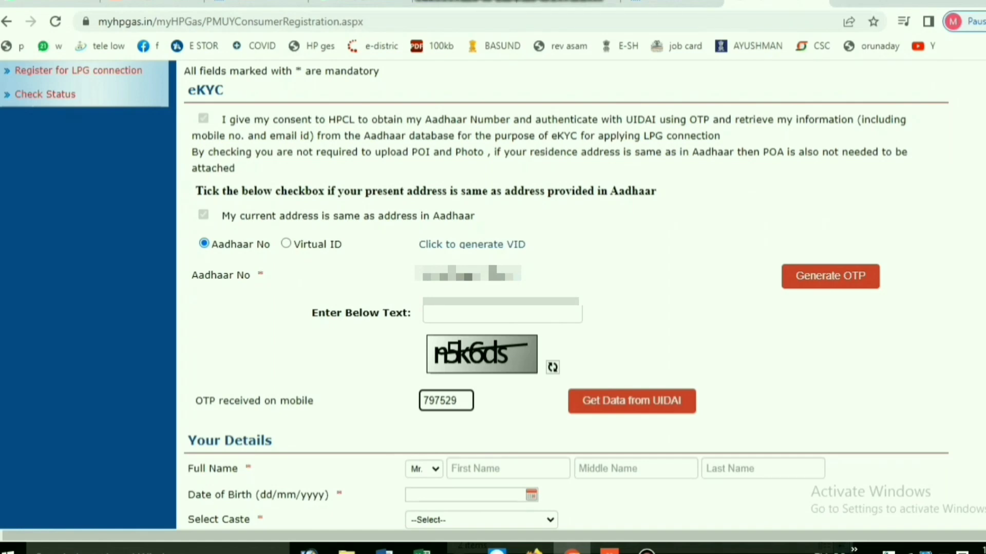
pyautogui.click(431, 314)
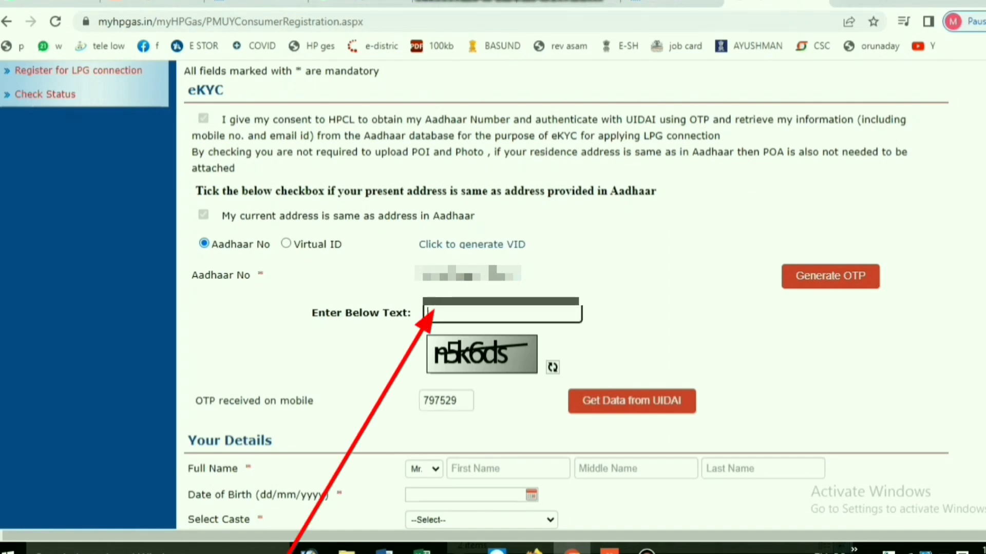
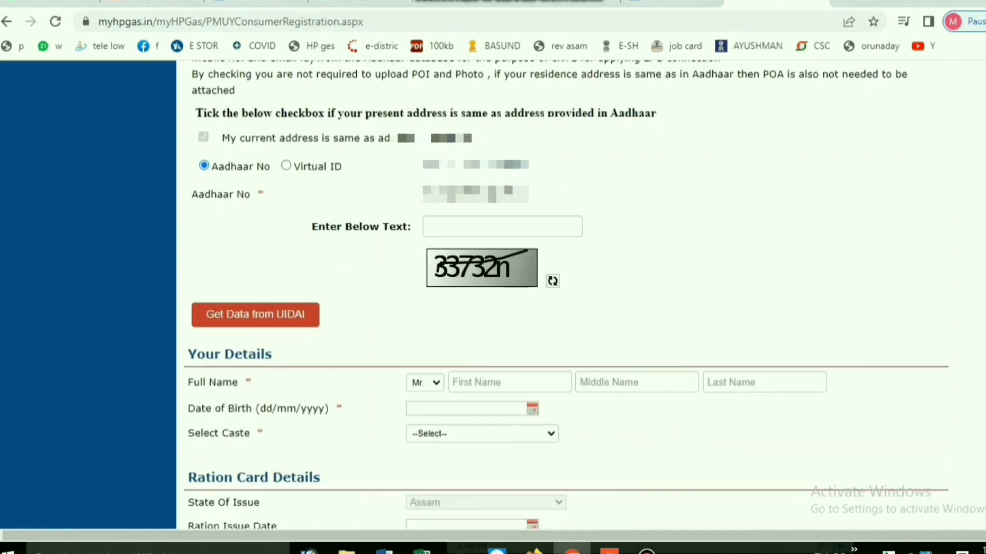
pyautogui.scroll(-3, 565, 308)
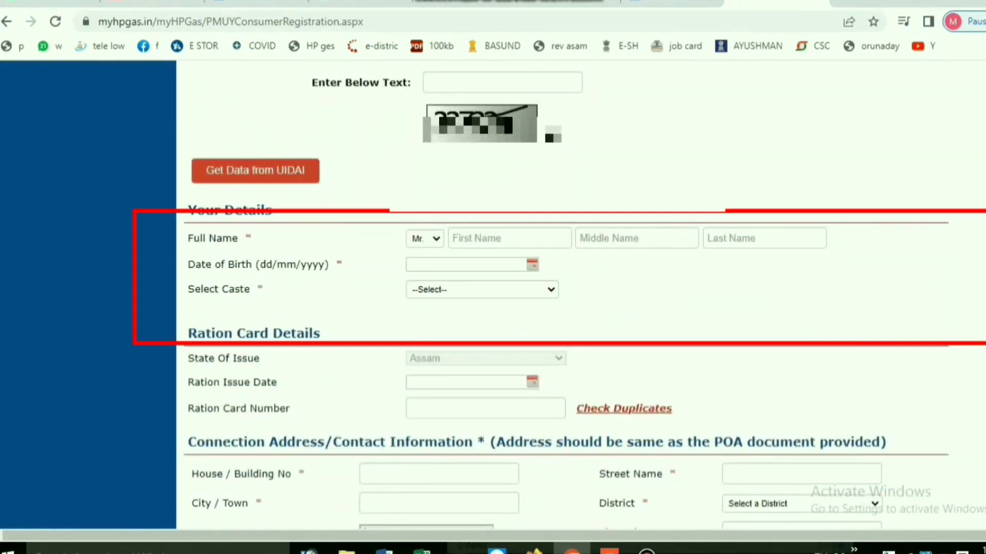
pyautogui.click(510, 238)
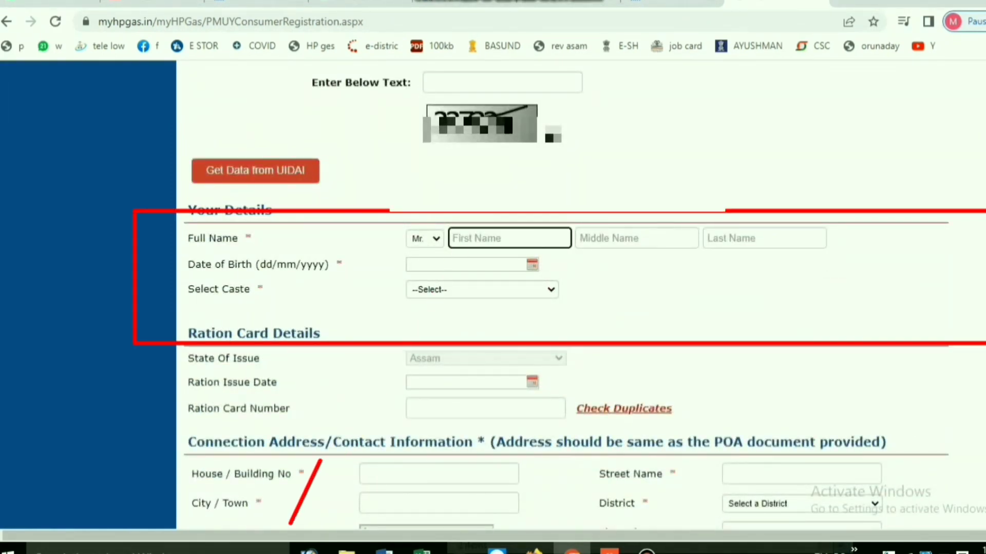
pyautogui.click(465, 264)
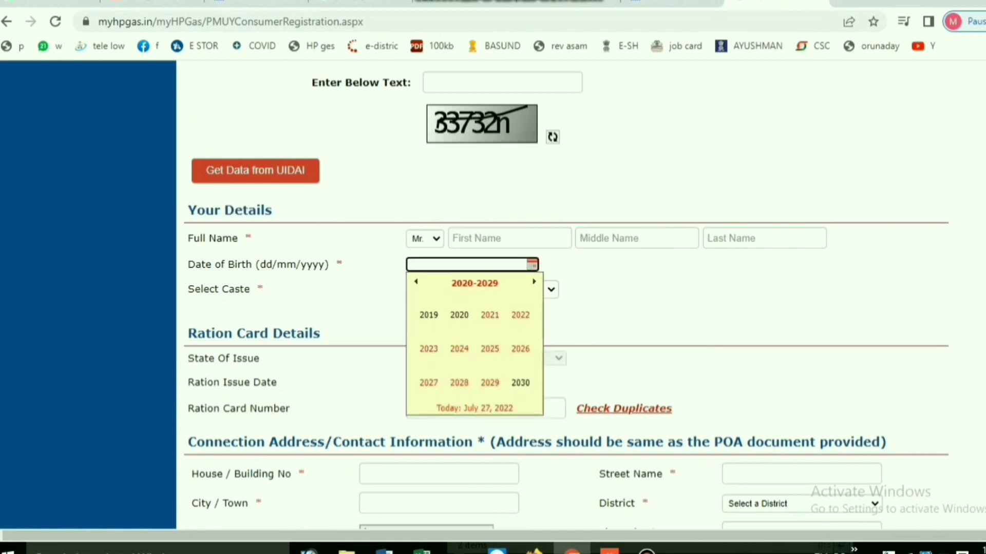
pyautogui.scroll(-4, 564, 293)
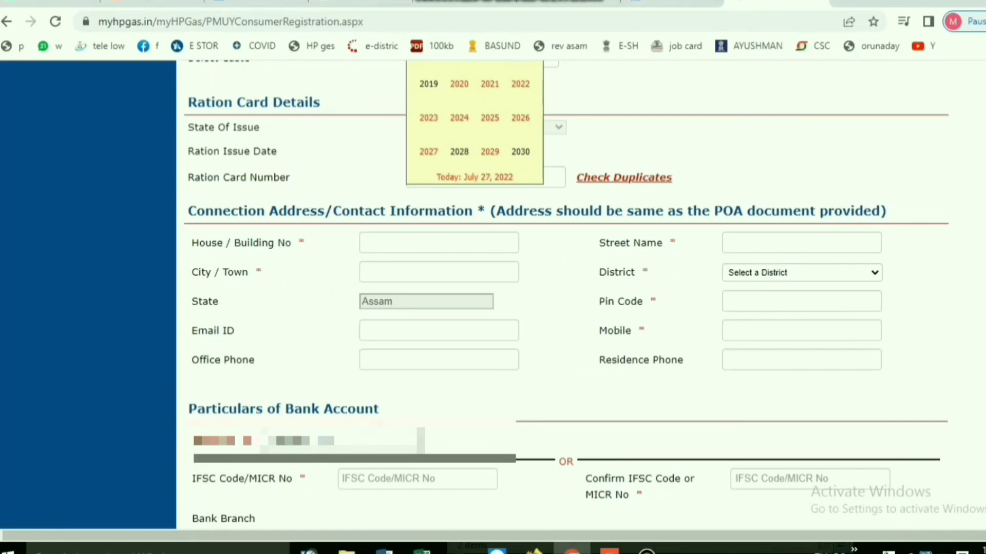
pyautogui.scroll(2, 565, 292)
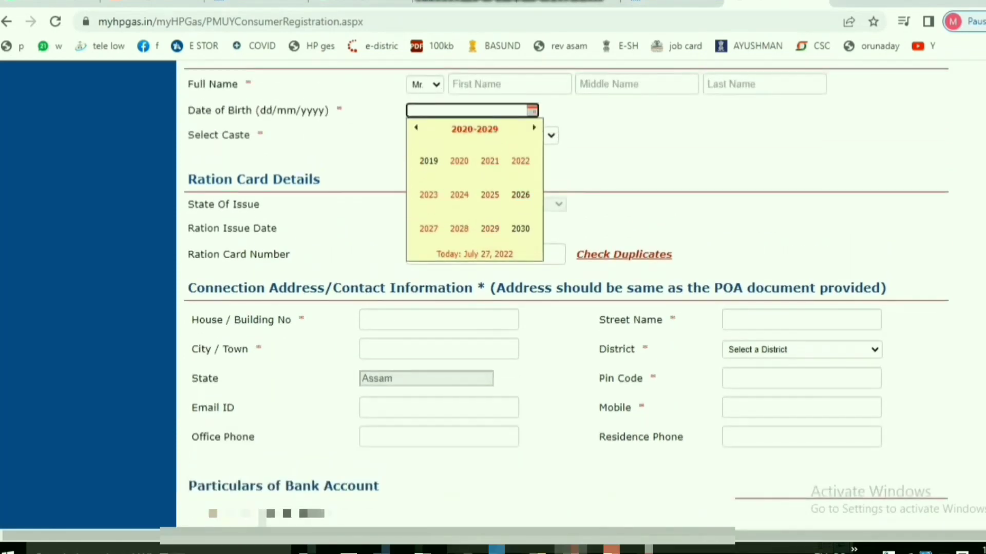
pyautogui.click(415, 127)
pyautogui.click(415, 128)
pyautogui.click(416, 127)
pyautogui.click(416, 128)
pyautogui.click(416, 128)
pyautogui.moveTo(303, 389); pyautogui.dragTo(414, 131)
pyautogui.click(416, 128)
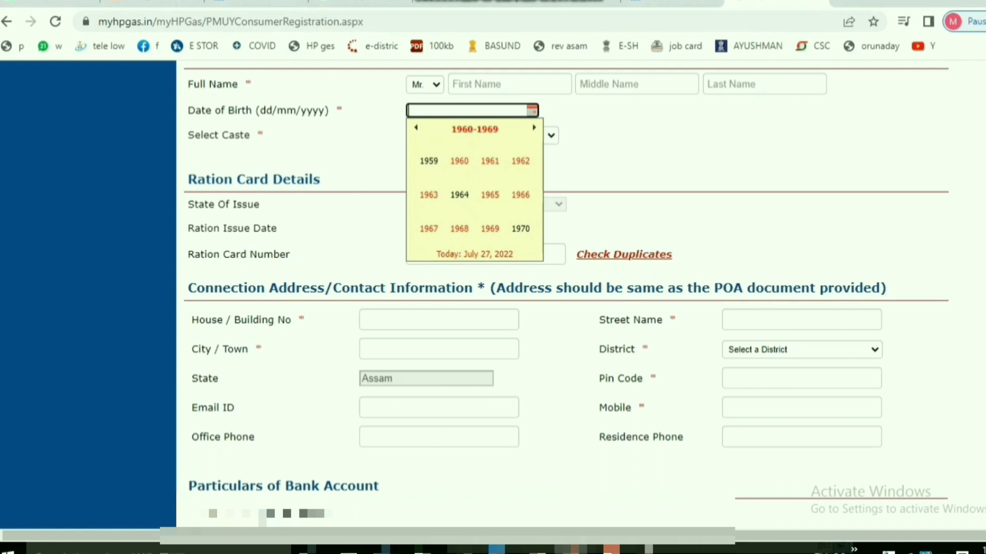
pyautogui.click(460, 194)
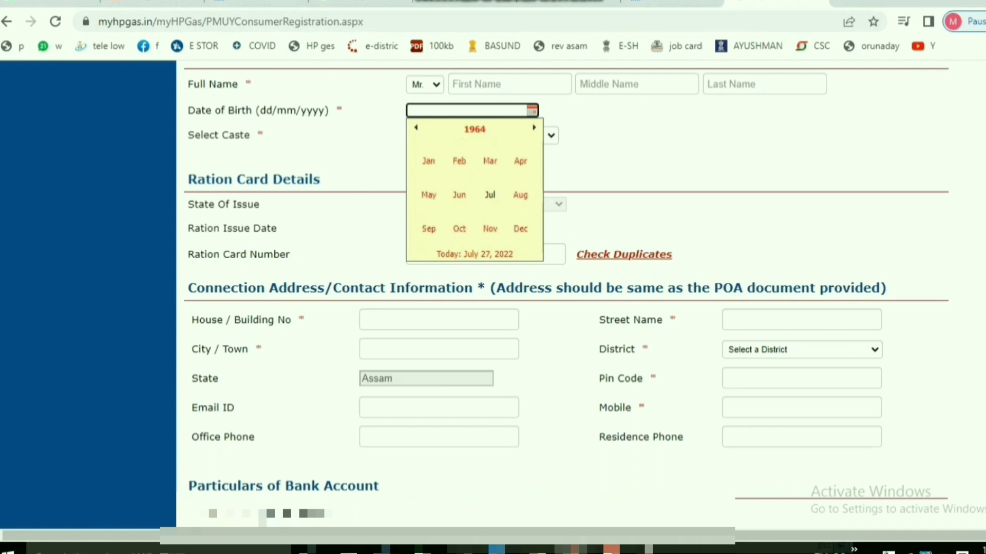
pyautogui.click(429, 195)
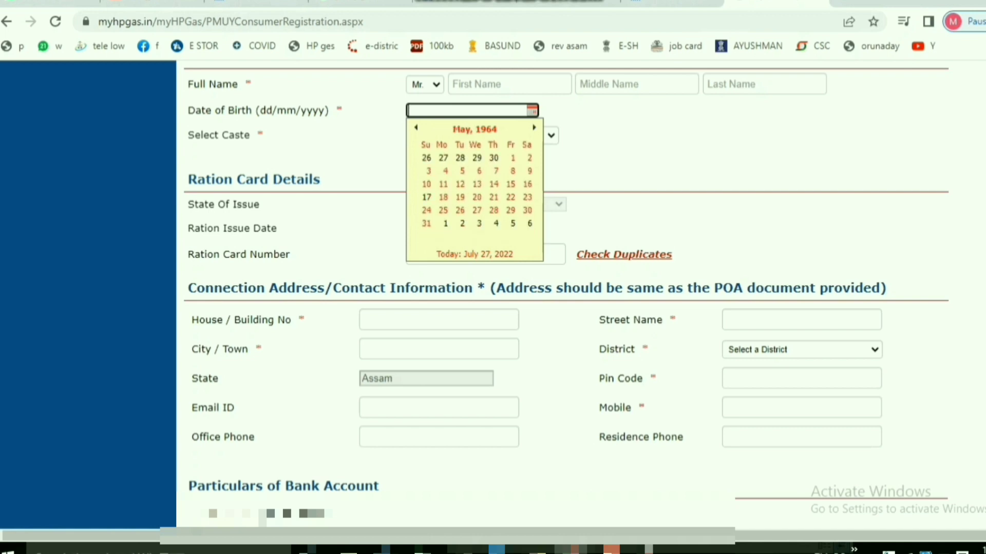
pyautogui.click(476, 197)
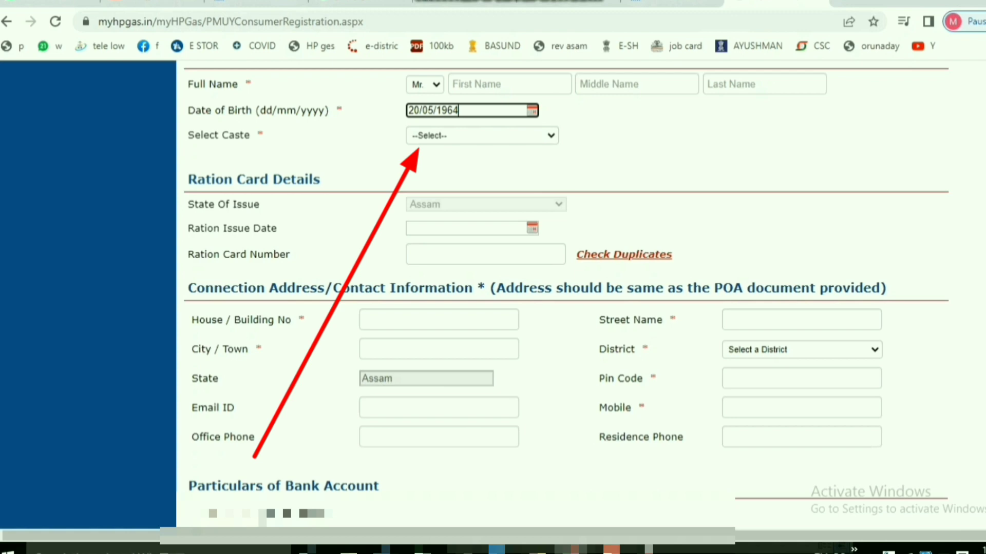
# Open the caste options and the Ration Issue Date picker, then close the picker
pyautogui.click(482, 136)
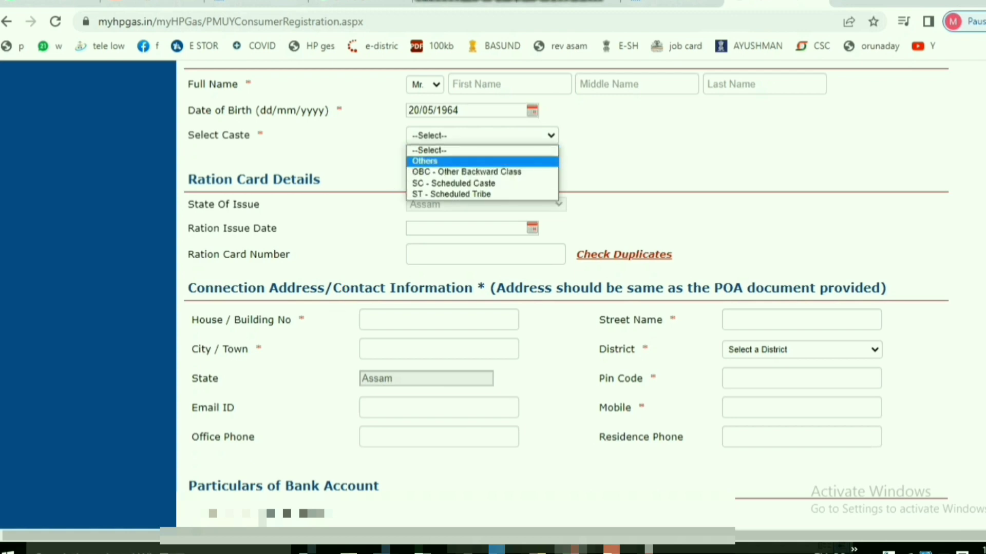
pyautogui.scroll(-2, 564, 308)
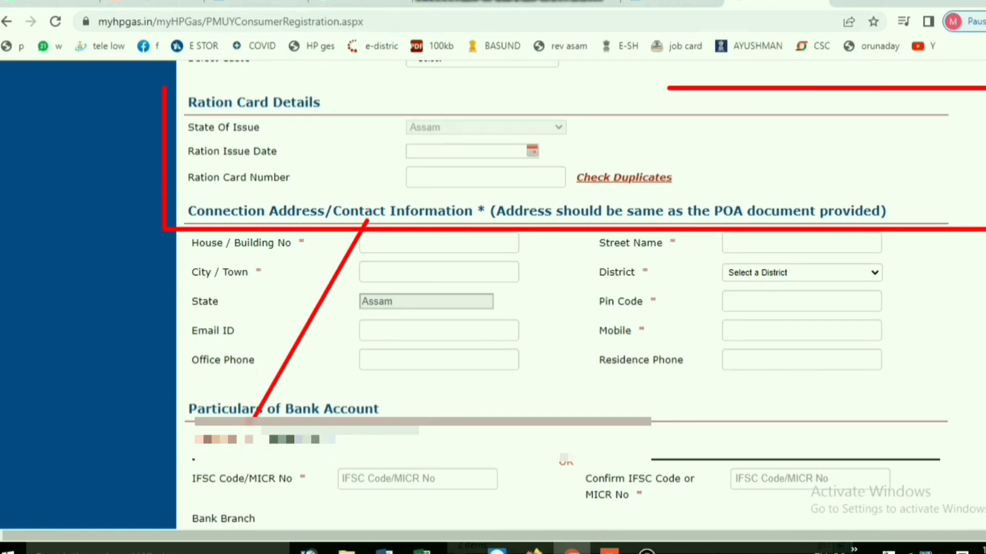
pyautogui.click(408, 151)
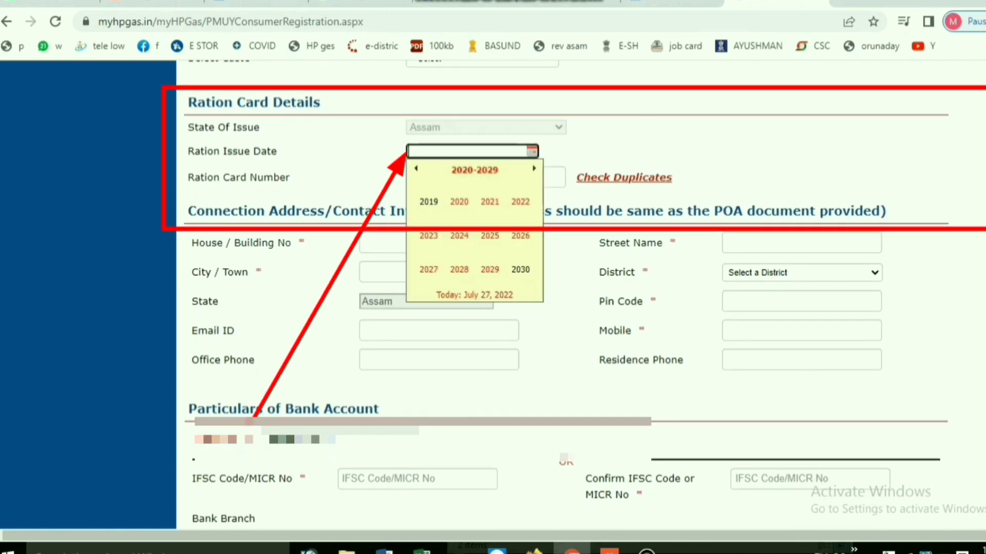
pyautogui.press('Escape')
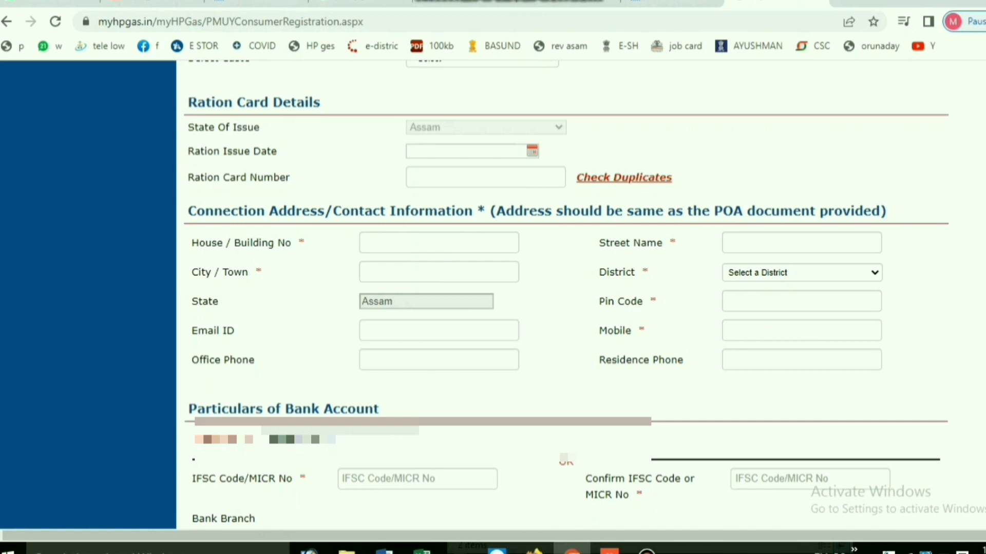
# Enter the ration card number, then move through the Email ID, Mobile, Office Phone and Residence Phone fields
pyautogui.click(410, 177)
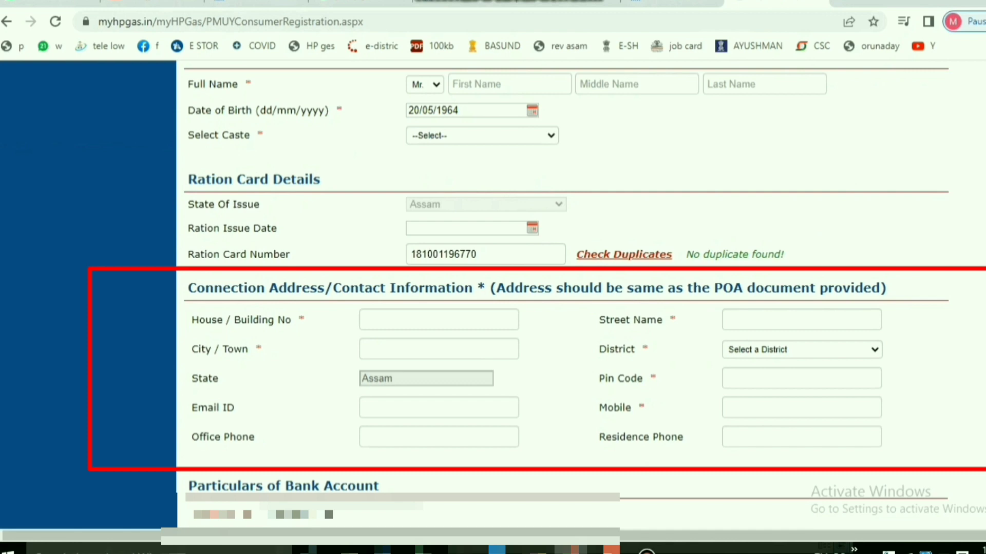
pyautogui.click(439, 407)
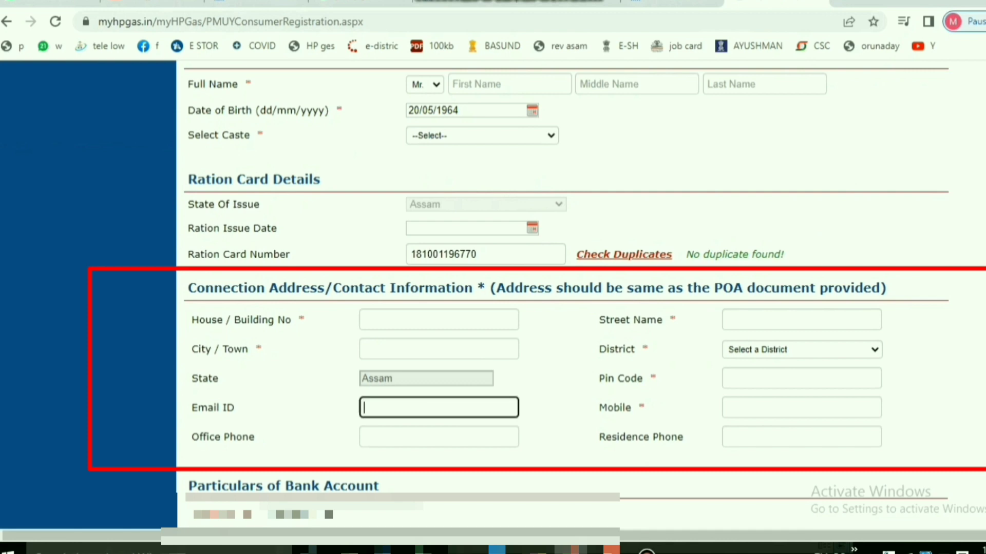
pyautogui.click(802, 408)
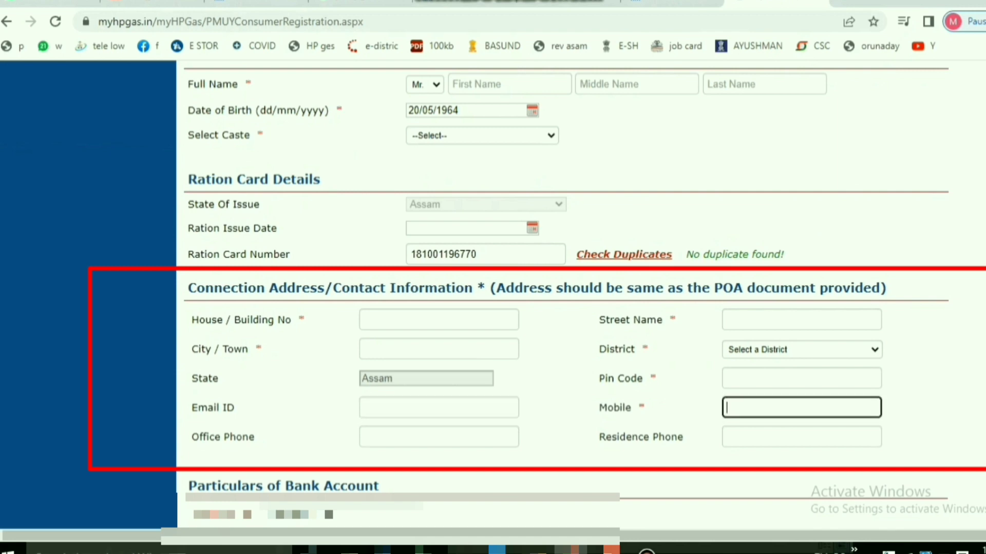
pyautogui.click(439, 436)
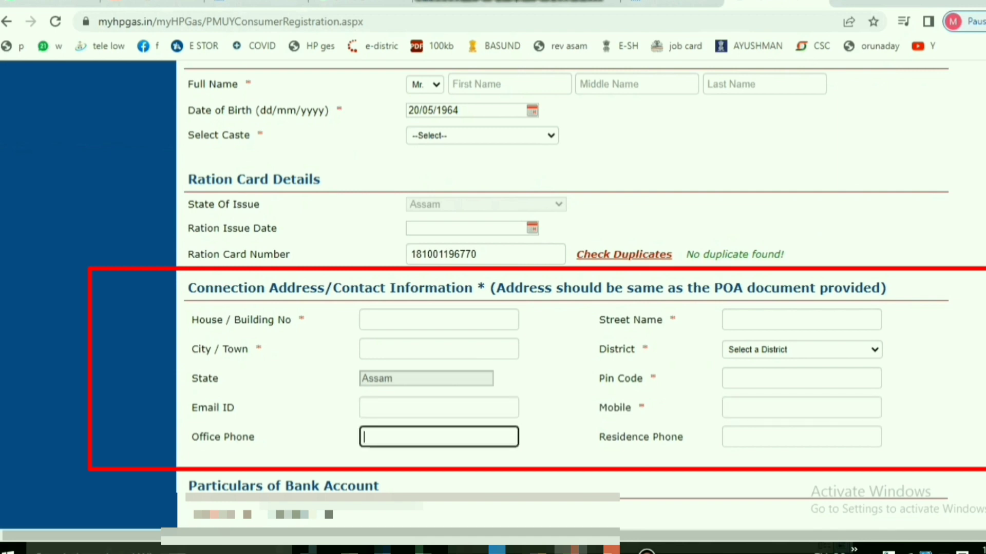
pyautogui.click(801, 437)
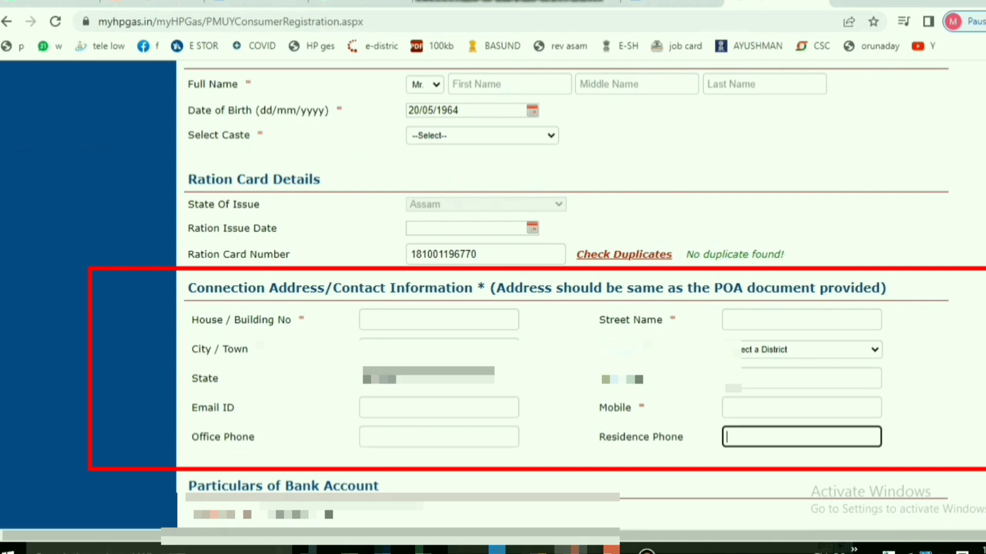
pyautogui.scroll(-3, 565, 295)
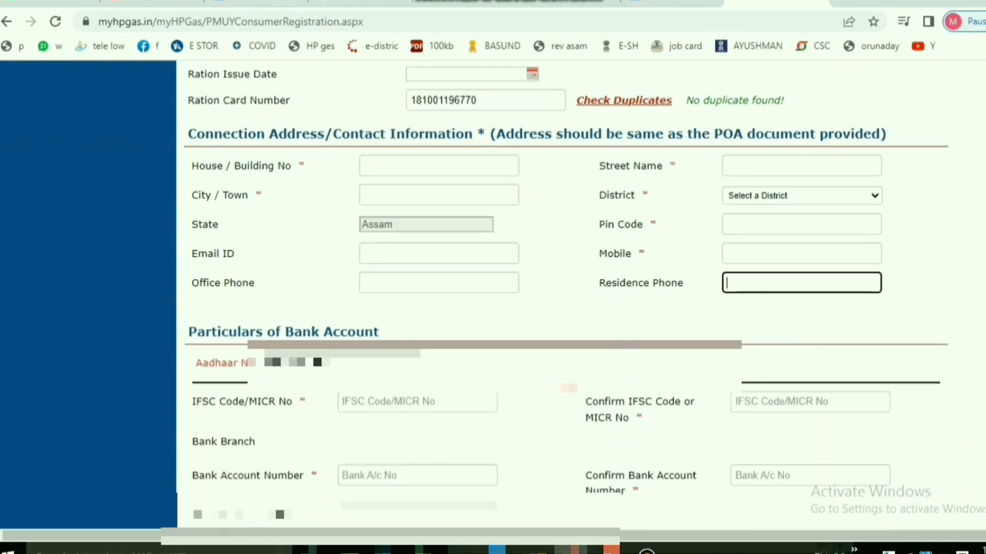
# Go through the IFSC, bank account number and account-holder name fields in the bank section
pyautogui.scroll(-3, 565, 295)
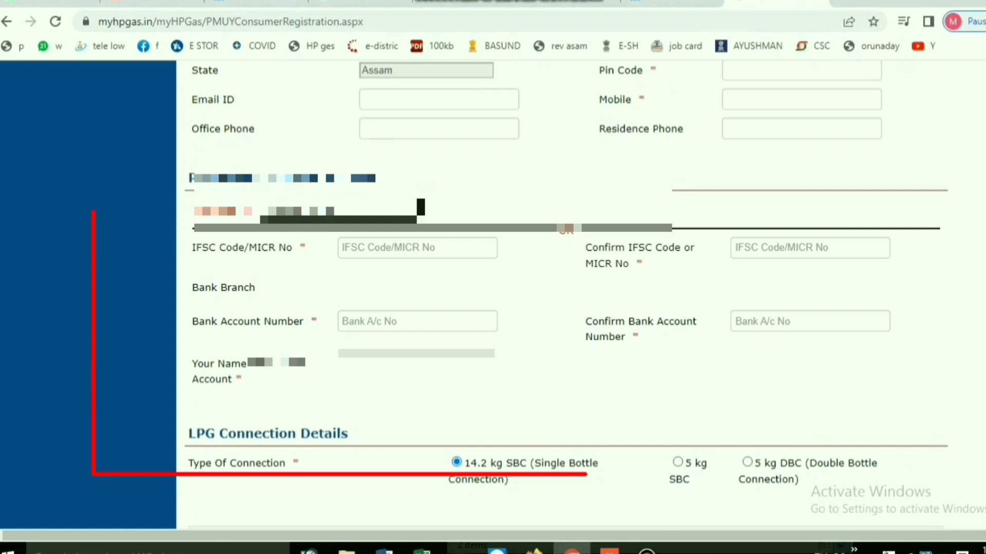
pyautogui.click(343, 248)
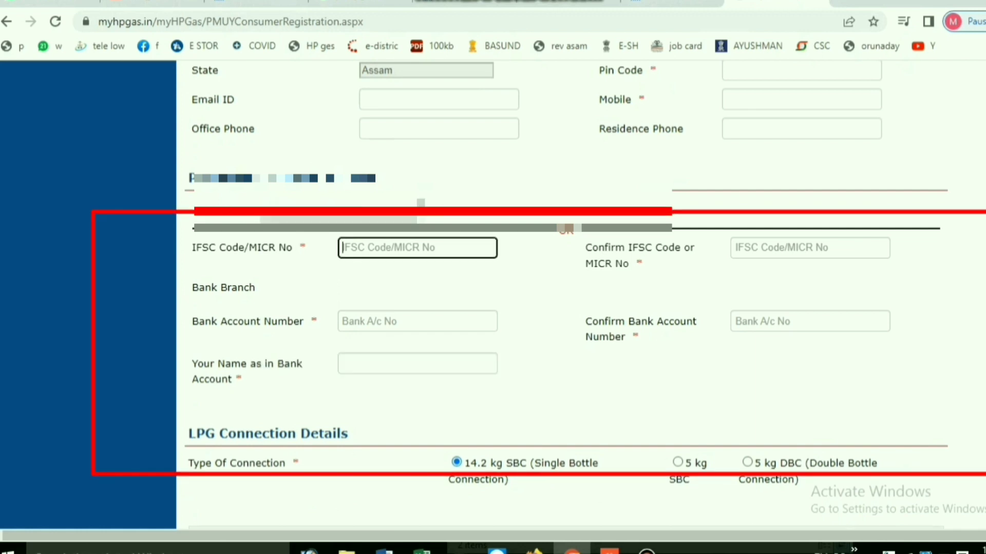
pyautogui.click(809, 247)
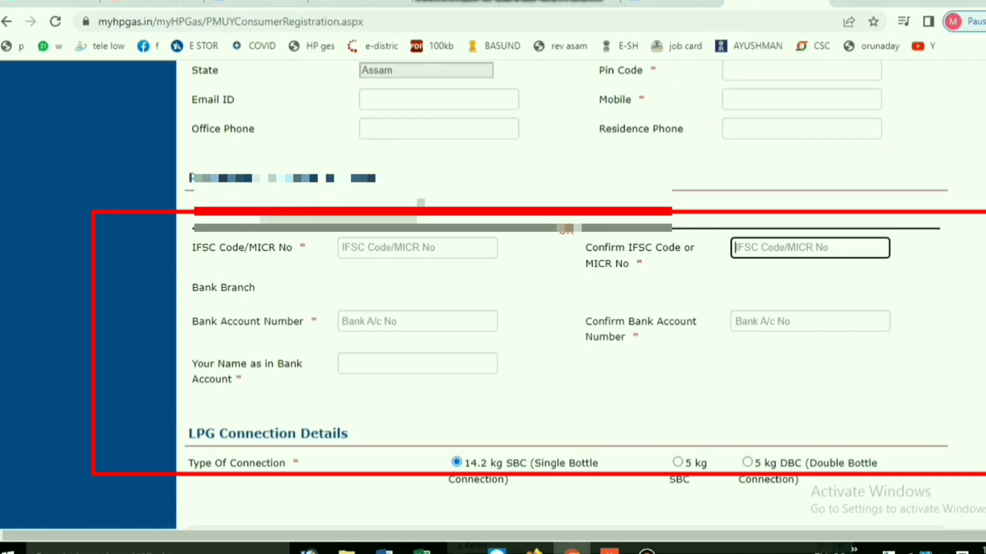
pyautogui.click(416, 322)
pyautogui.click(810, 322)
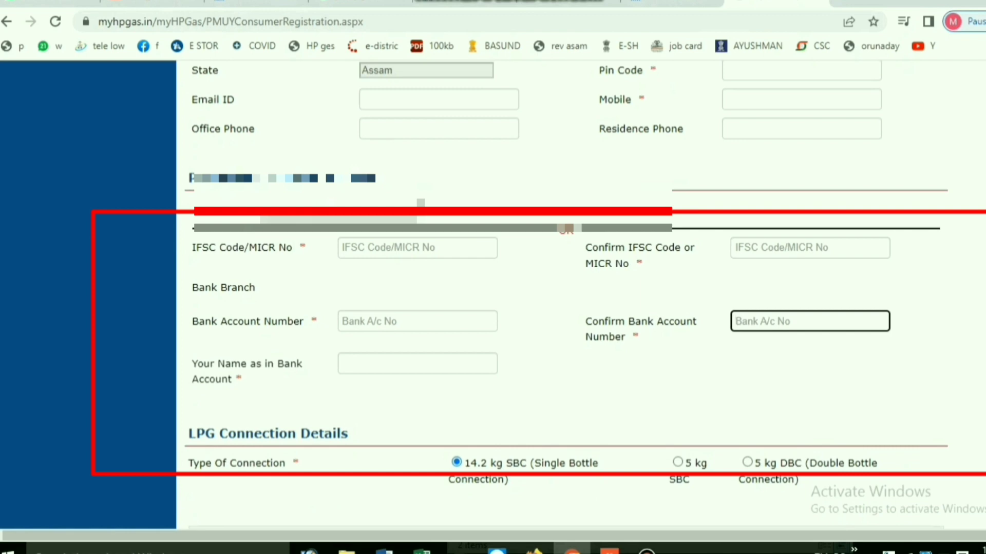
pyautogui.click(417, 363)
pyautogui.scroll(-3, 493, 296)
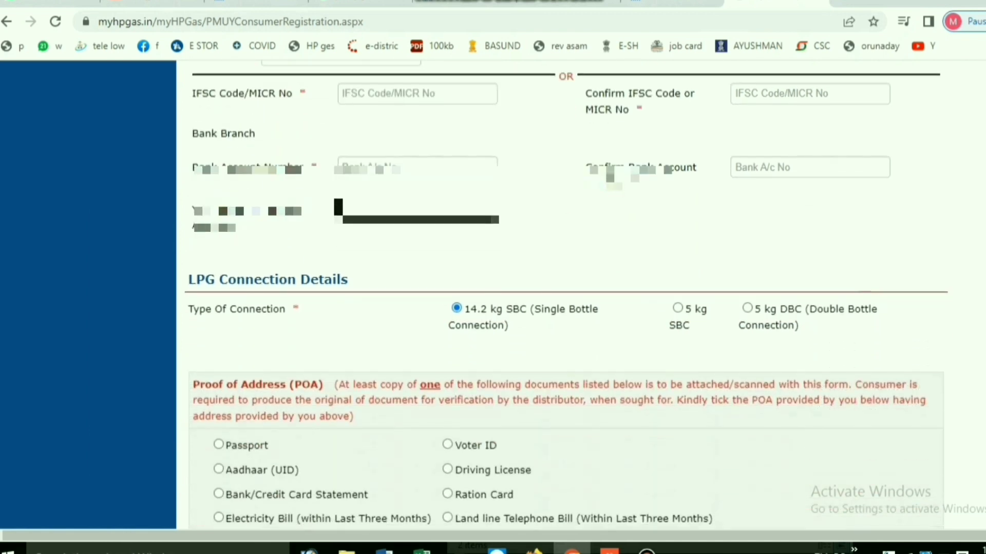
# Select Ration Card as the proof of address and move to the Address Proof ID box
pyautogui.scroll(-2, 566, 298)
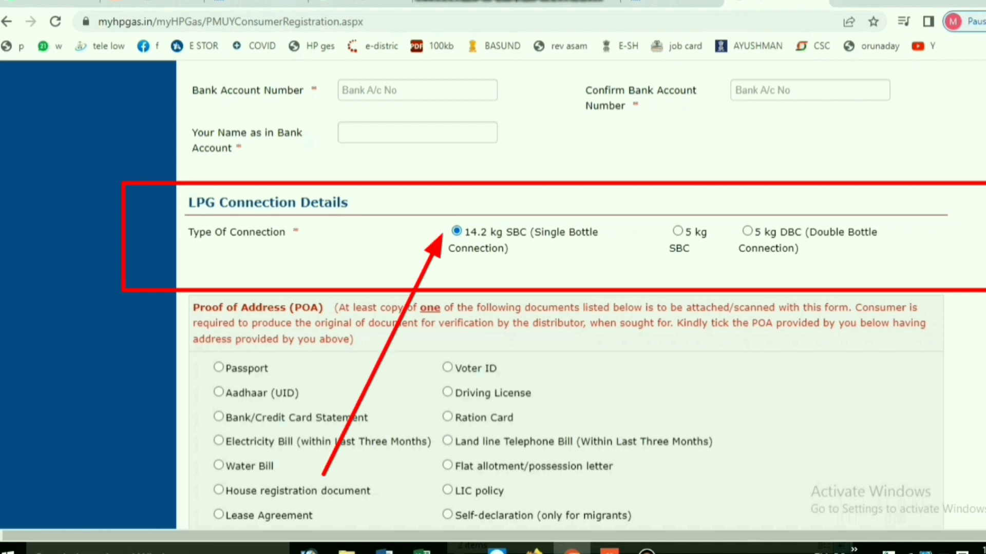
pyautogui.scroll(-4, 580, 308)
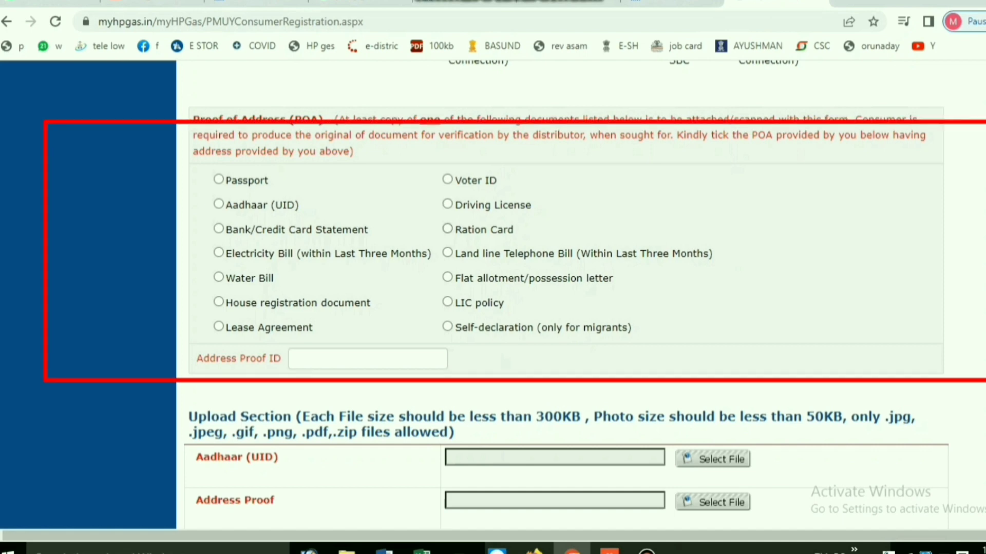
pyautogui.click(447, 229)
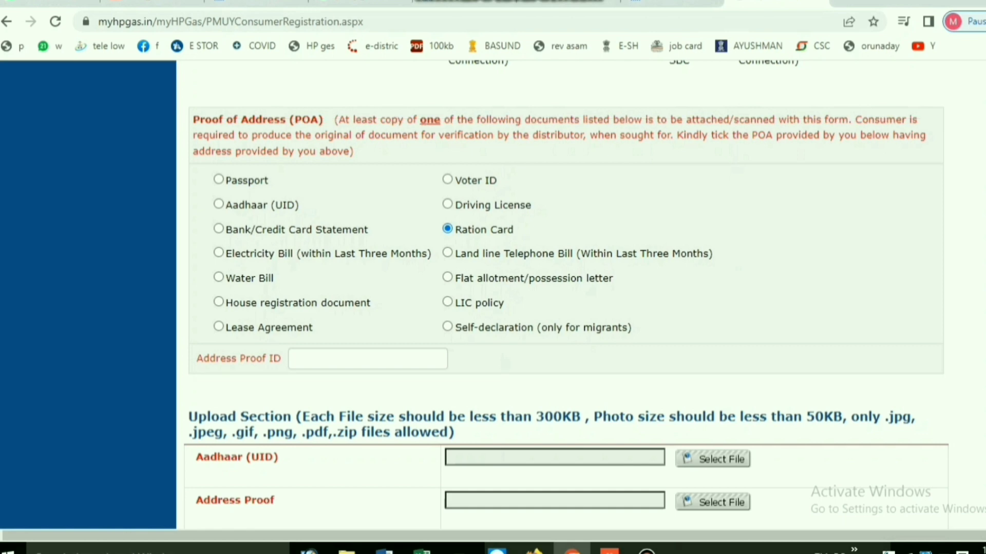
pyautogui.click(368, 358)
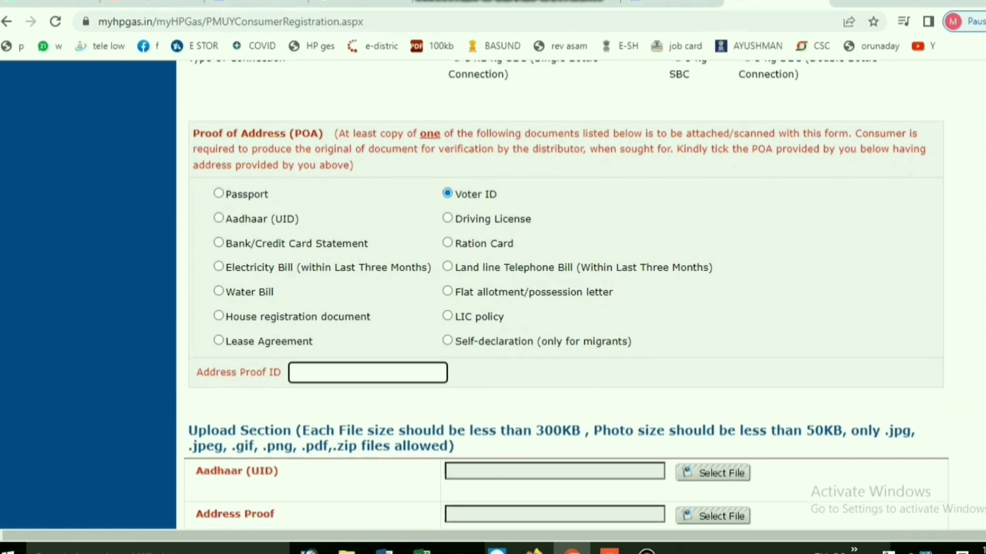
pyautogui.scroll(-3, 565, 293)
pyautogui.scroll(-1, 565, 293)
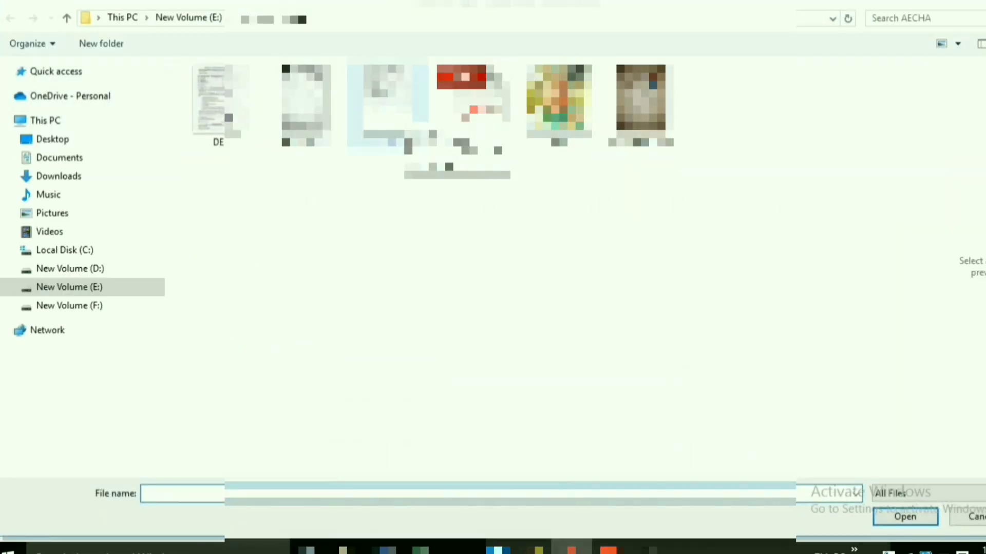
# Attach the id image for Aadhaar and address proof, and the Scan image as passport photo
pyautogui.click(387, 105)
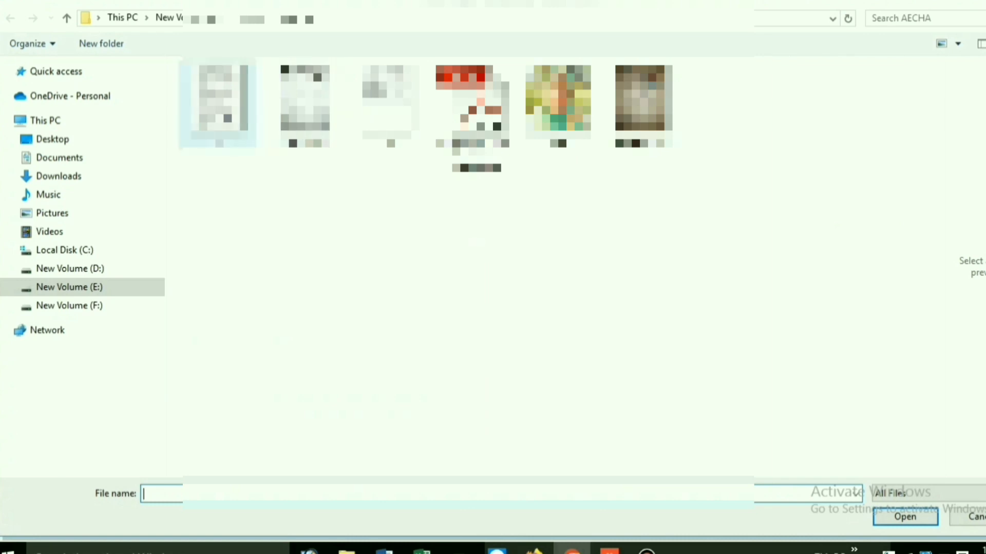
pyautogui.click(390, 103)
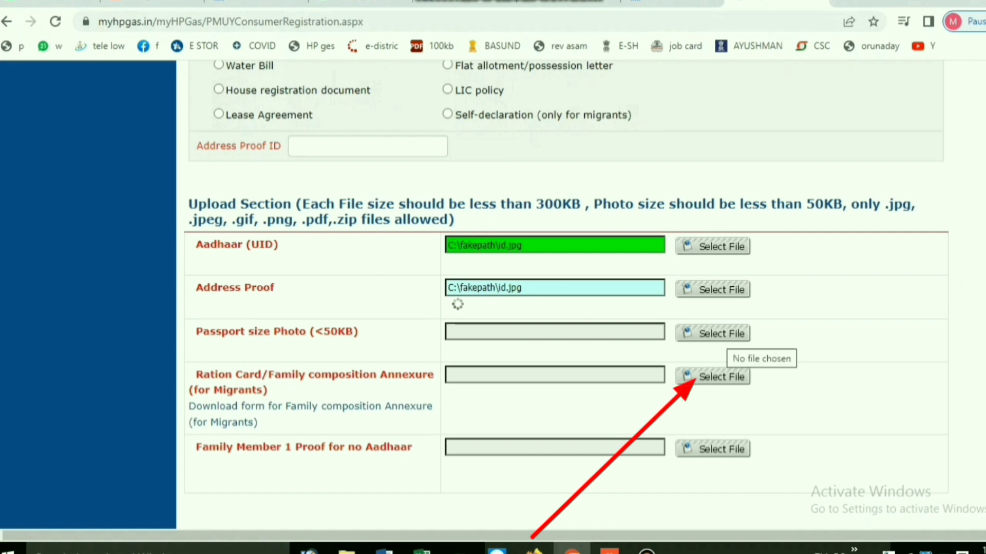
pyautogui.click(698, 377)
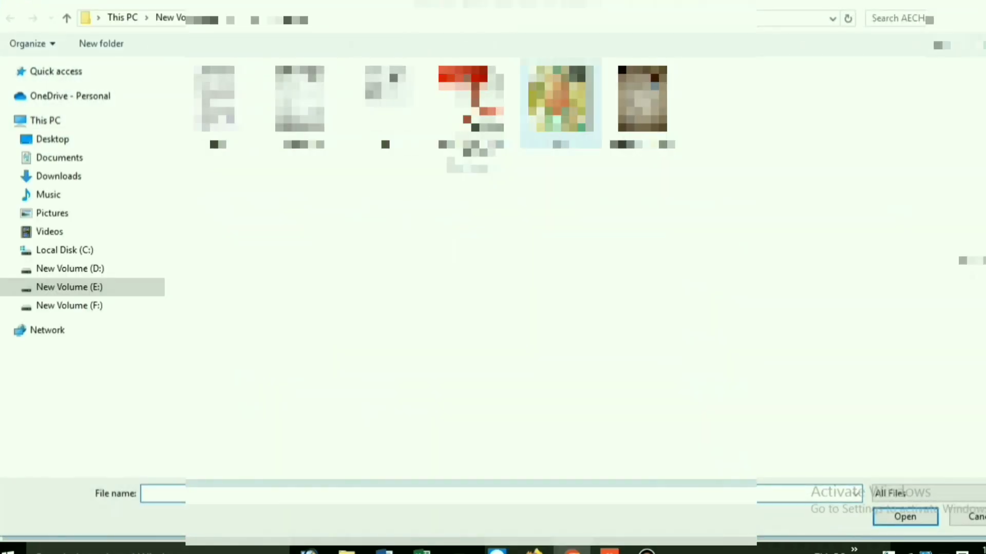
pyautogui.click(561, 103)
pyautogui.press('Return')
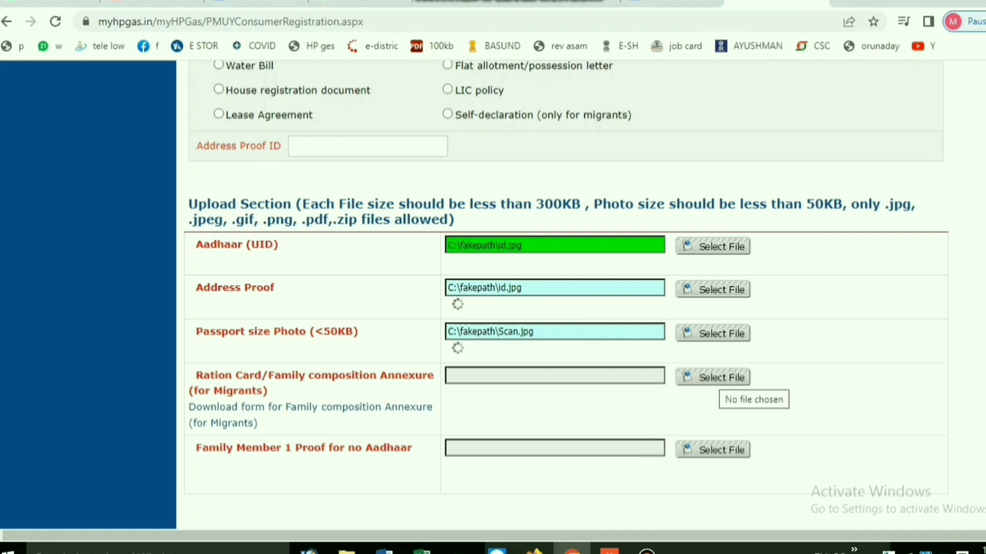
# Attach FDGFERFGE as the ration card annexure and DE.jpg as Family Member 1 proof
pyautogui.click(713, 378)
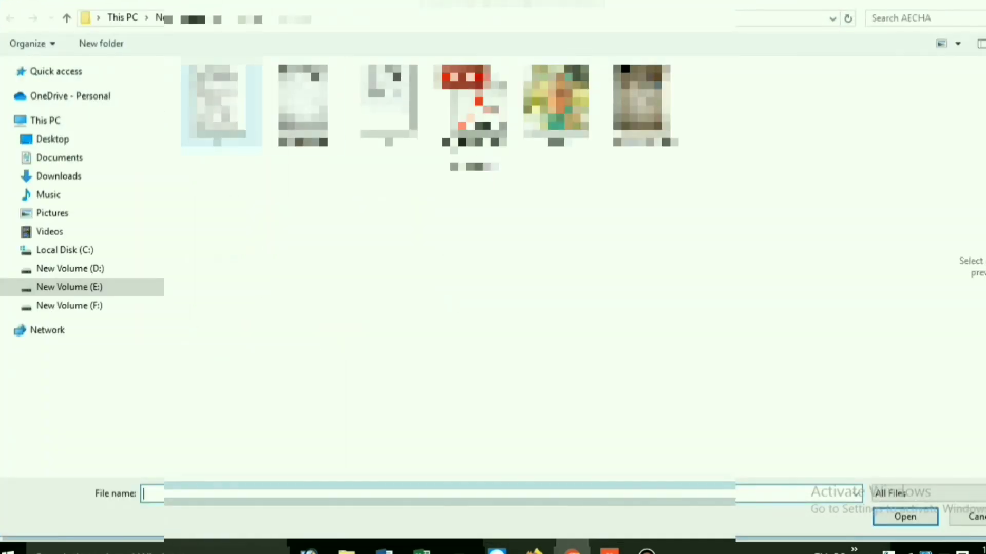
pyautogui.click(303, 105)
pyautogui.press('Return')
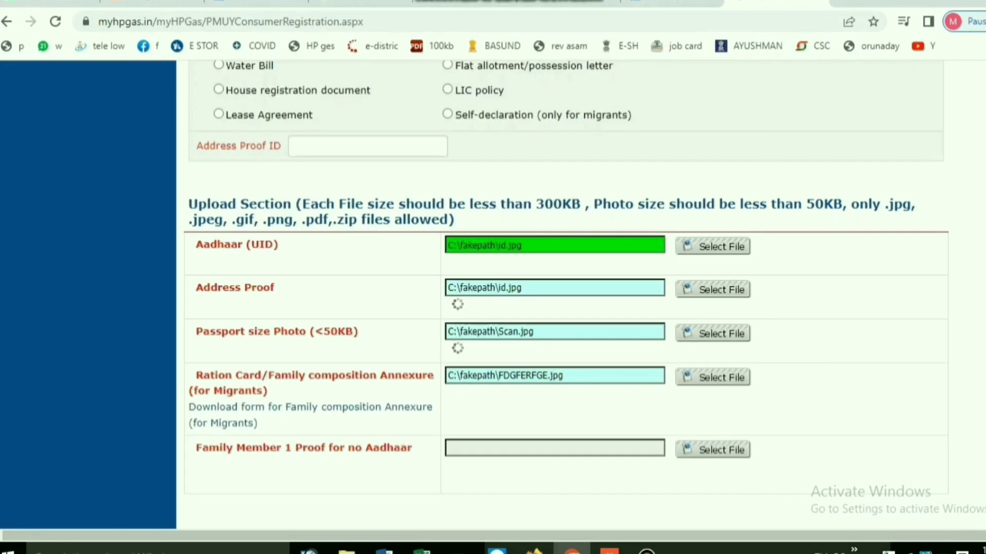
pyautogui.scroll(-1, 565, 283)
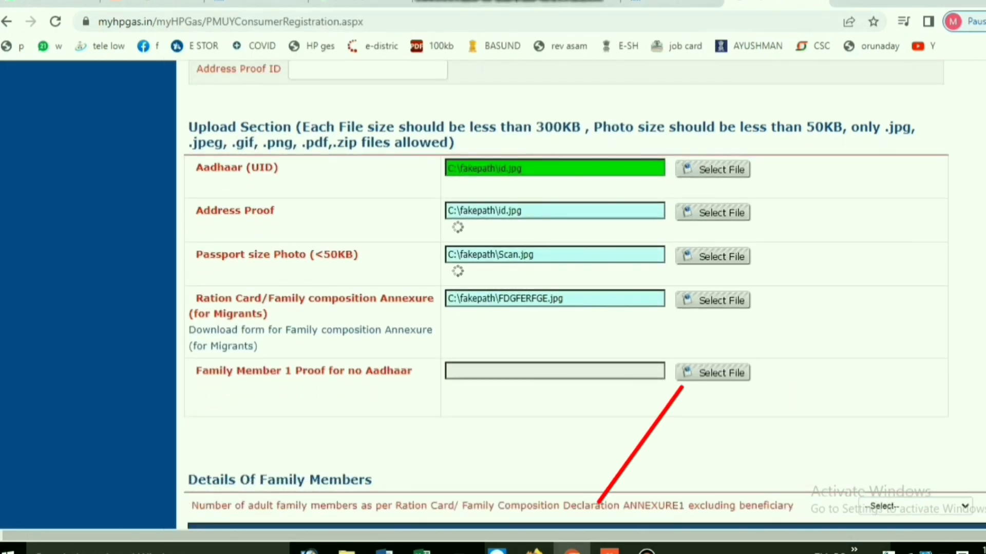
pyautogui.click(713, 373)
pyautogui.click(217, 102)
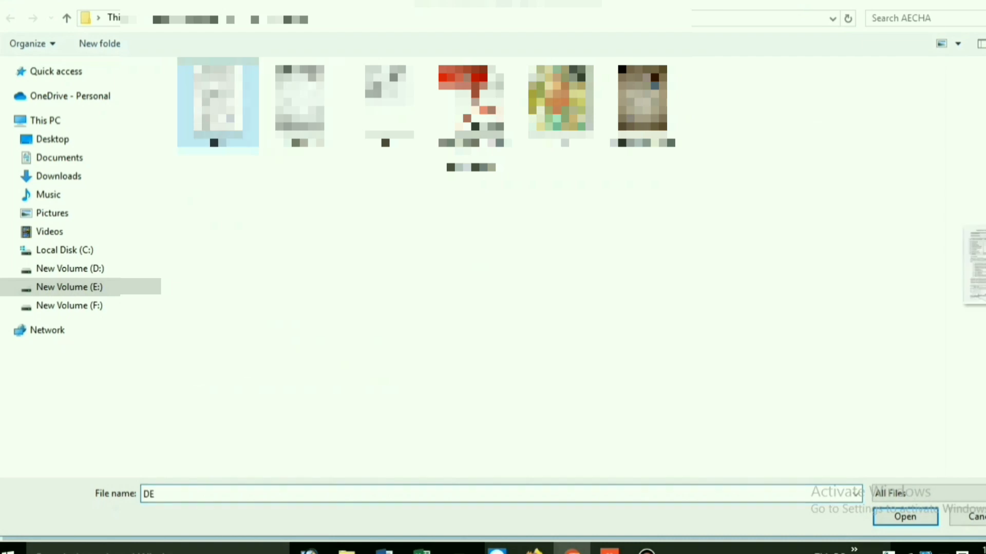
pyautogui.press('Return')
pyautogui.scroll(-4, 584, 295)
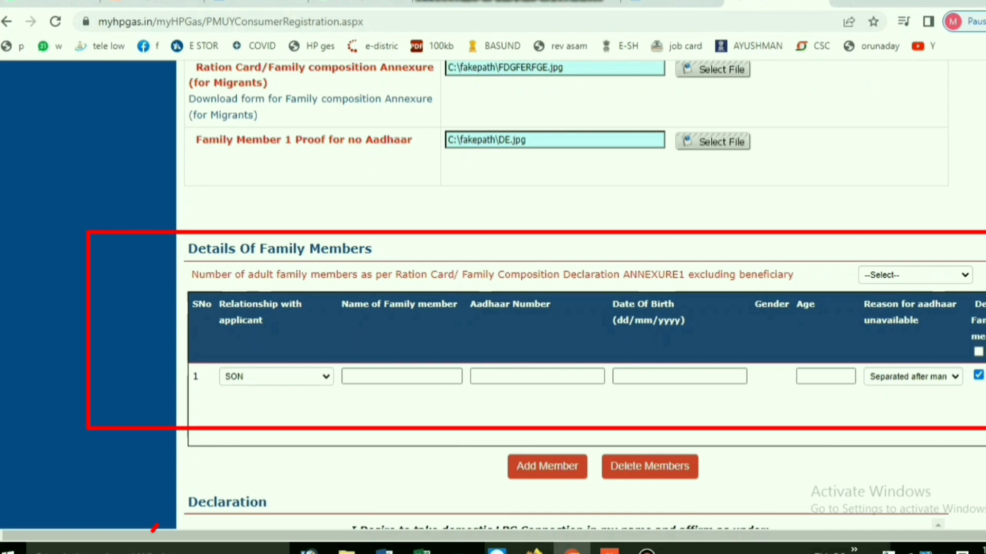
# Give family member 1 relationship SON and reason 'Separated after marriage', then try Add Member
pyautogui.click(275, 377)
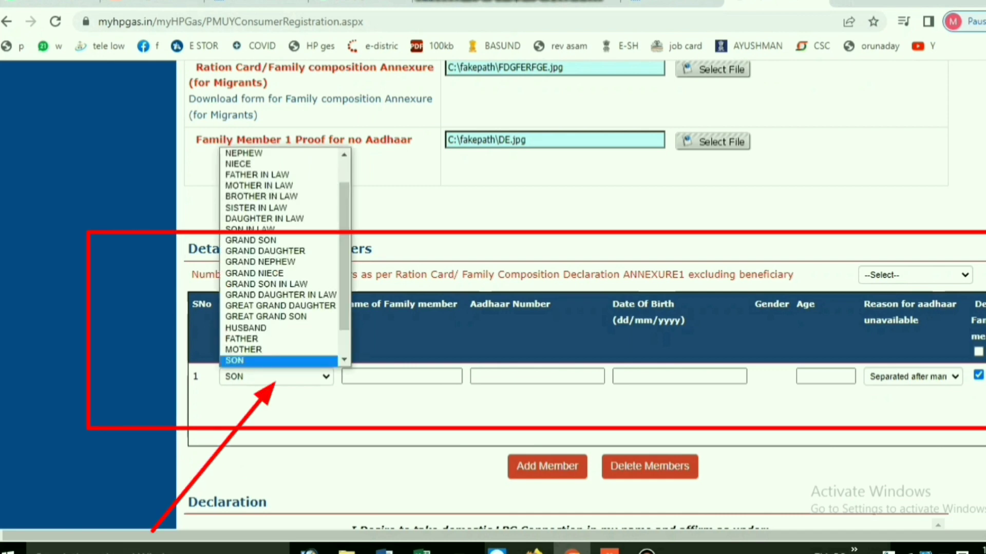
pyautogui.click(277, 361)
pyautogui.click(401, 376)
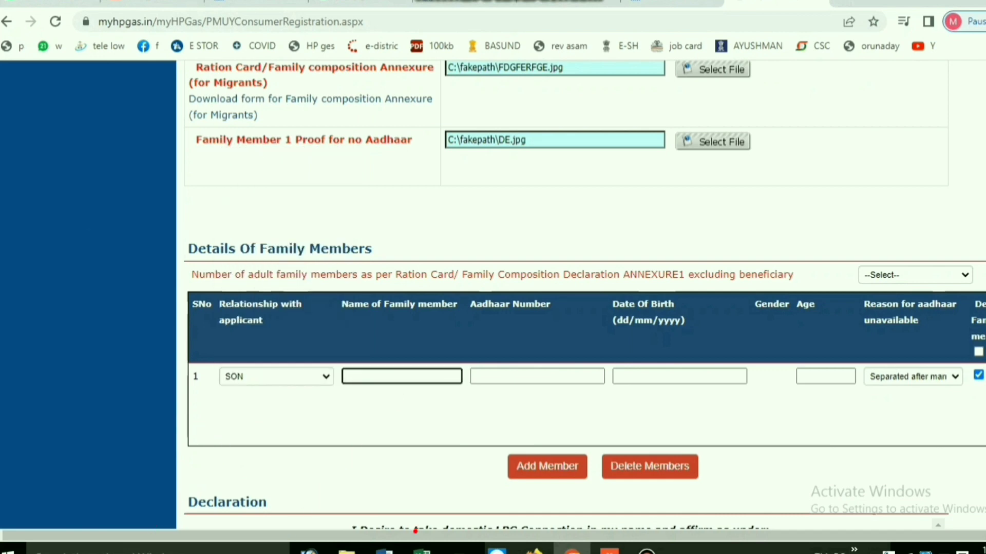
pyautogui.click(537, 377)
pyautogui.click(679, 376)
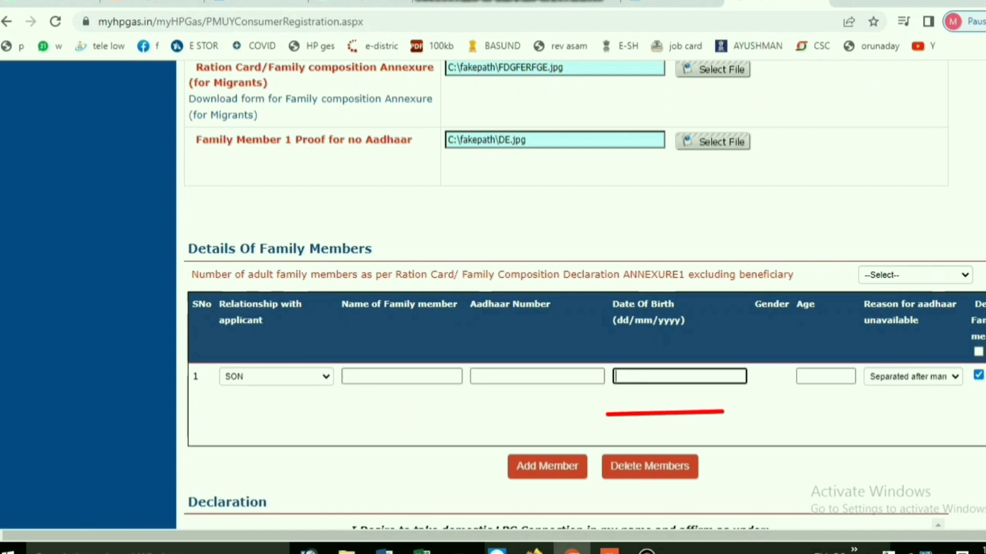
pyautogui.click(825, 376)
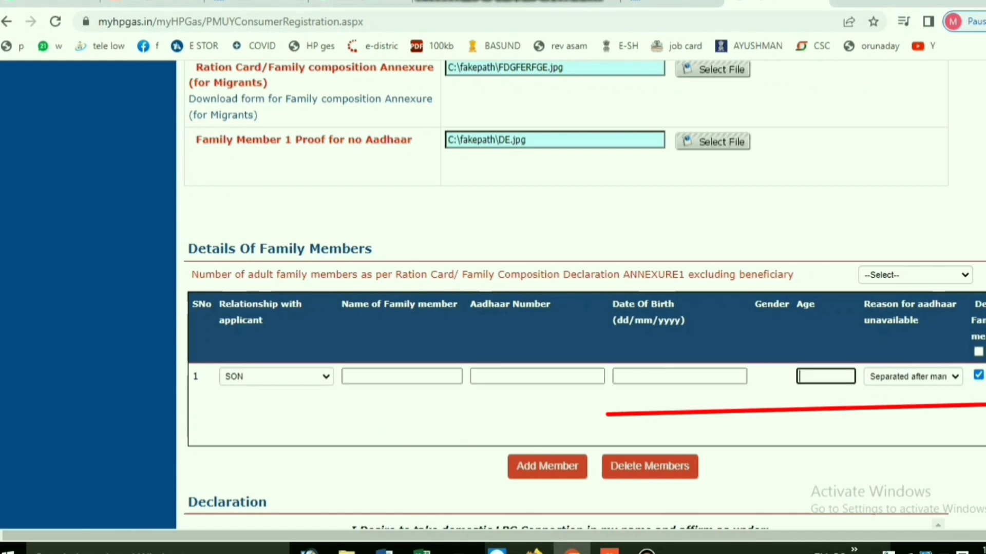
pyautogui.click(912, 377)
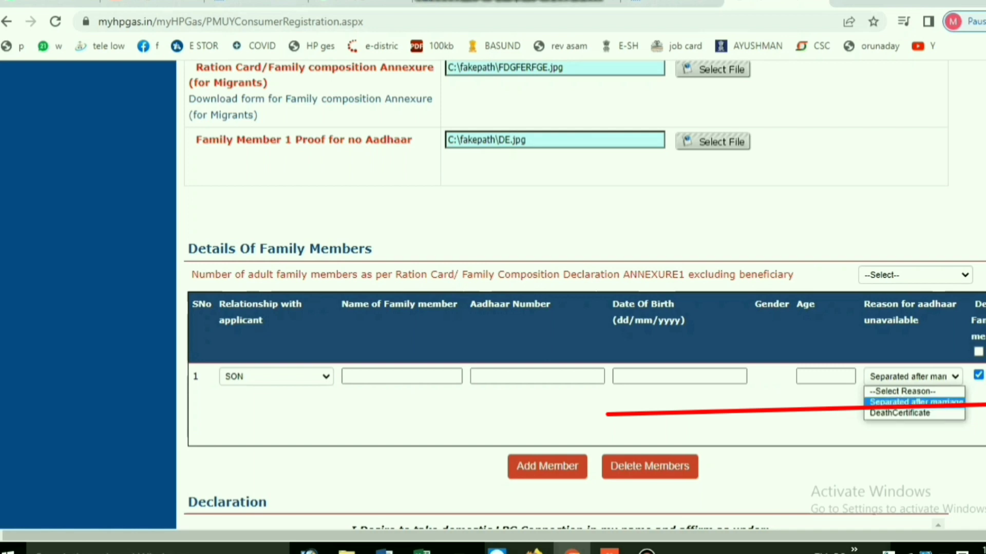
pyautogui.click(917, 402)
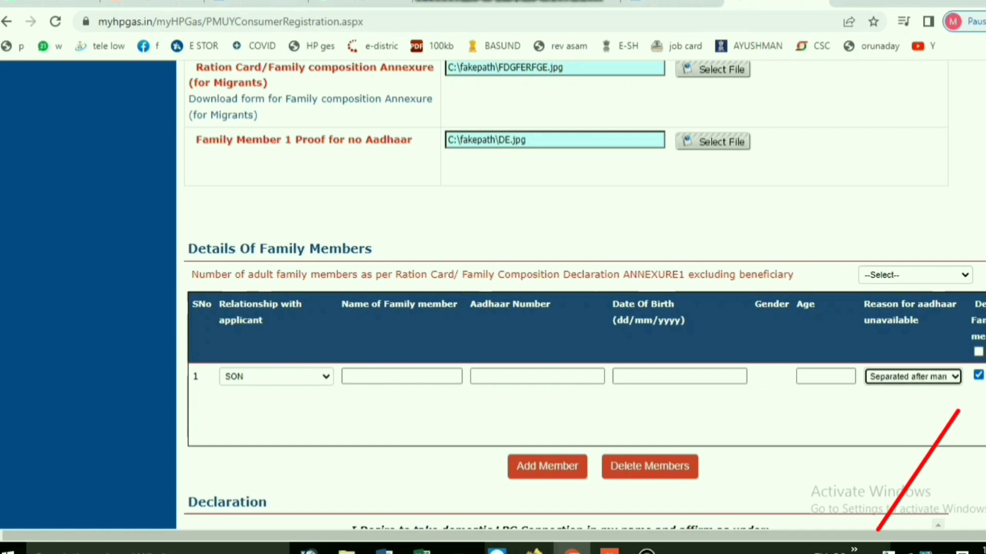
pyautogui.scroll(-1, 585, 295)
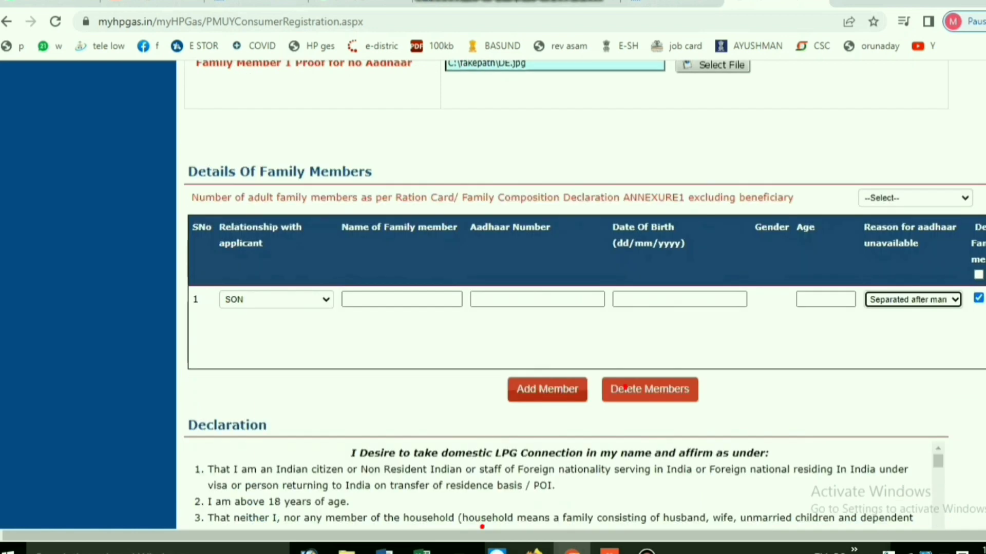
pyautogui.click(548, 389)
pyautogui.scroll(-2, 548, 390)
# Tick 'I accept above declaration' in the Declaration section, after toggling it off once
pyautogui.scroll(-1, 585, 295)
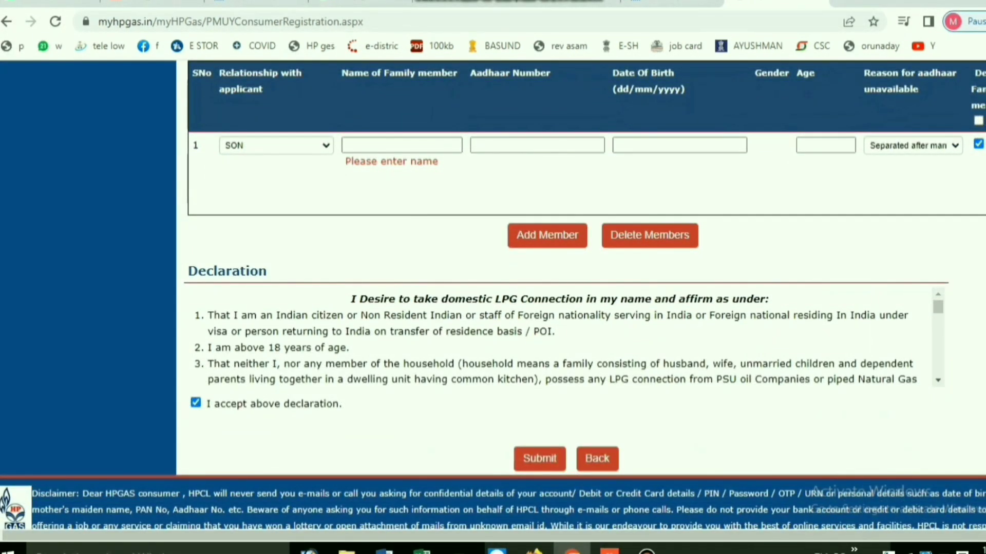
pyautogui.click(195, 403)
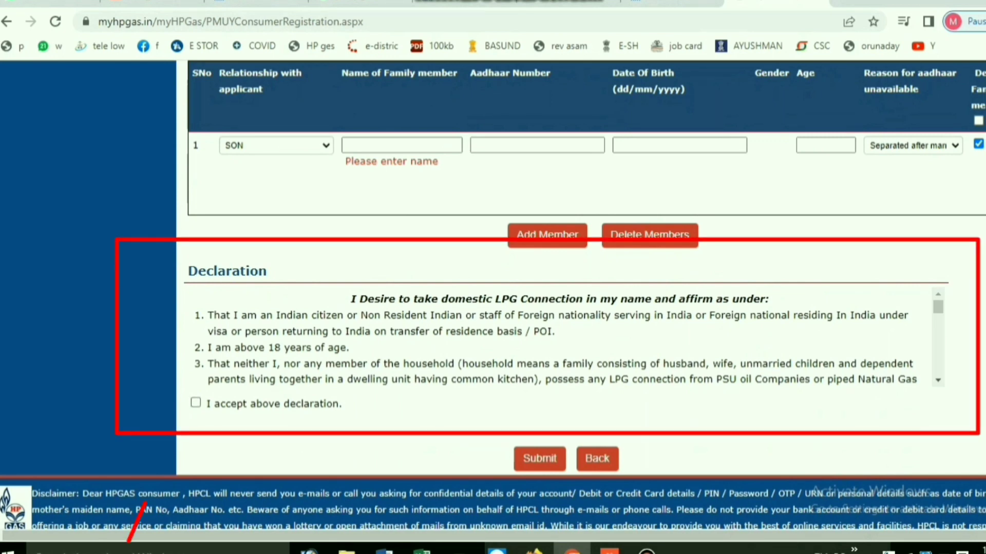
pyautogui.click(196, 403)
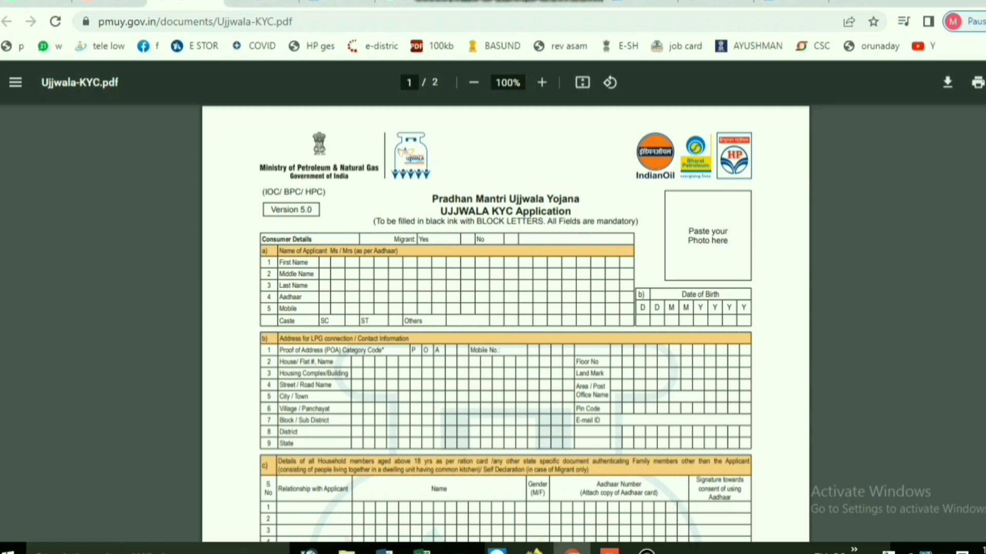
pyautogui.scroll(-3, 506, 324)
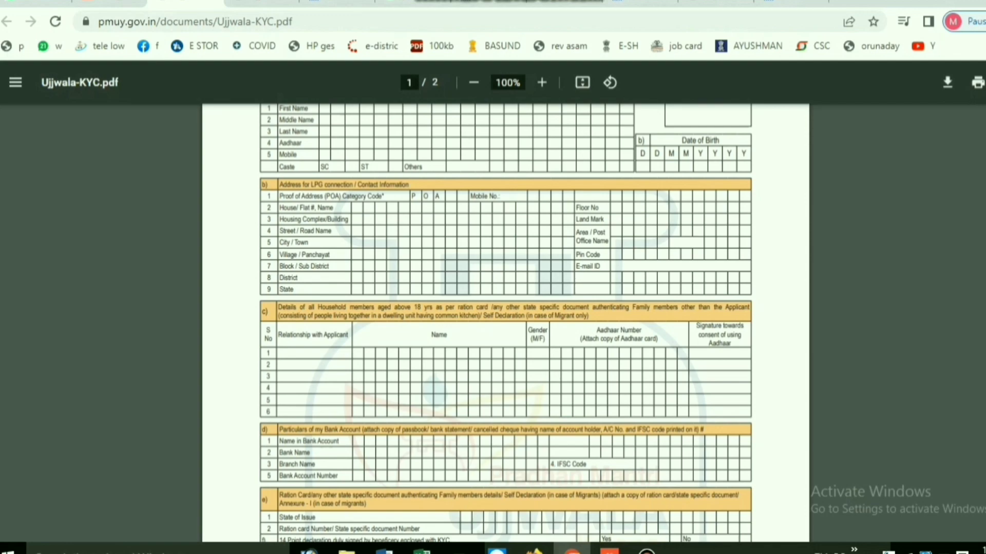
pyautogui.scroll(-8, 505, 323)
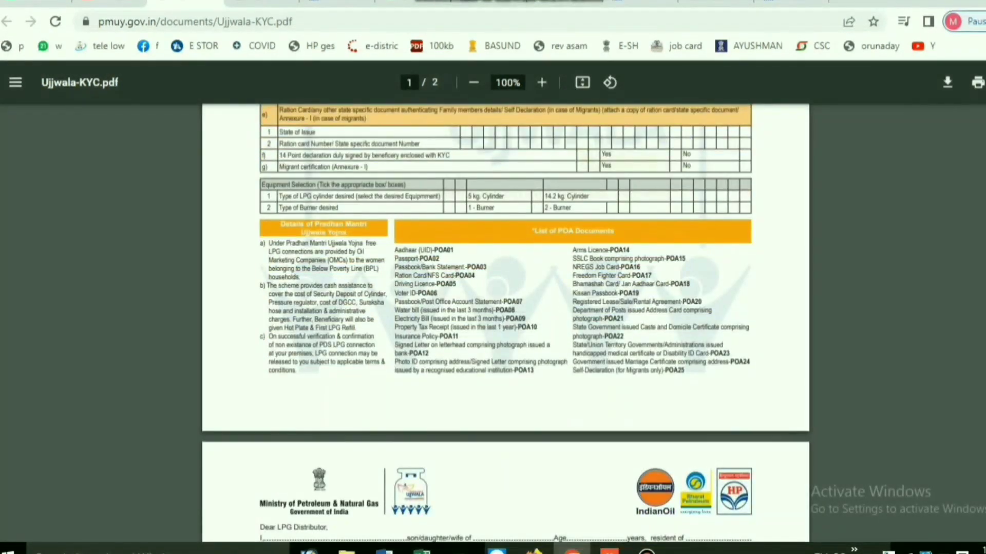
pyautogui.scroll(12, 506, 324)
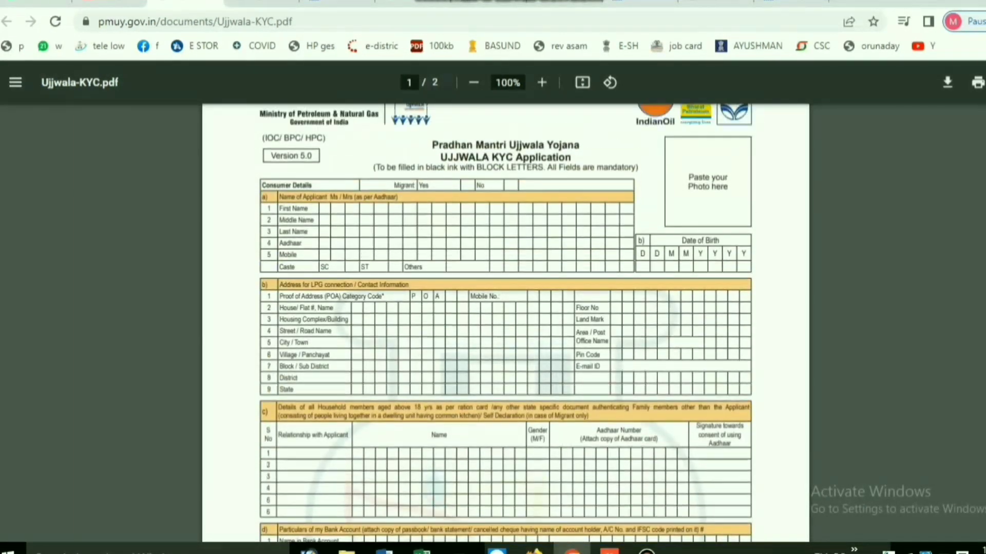